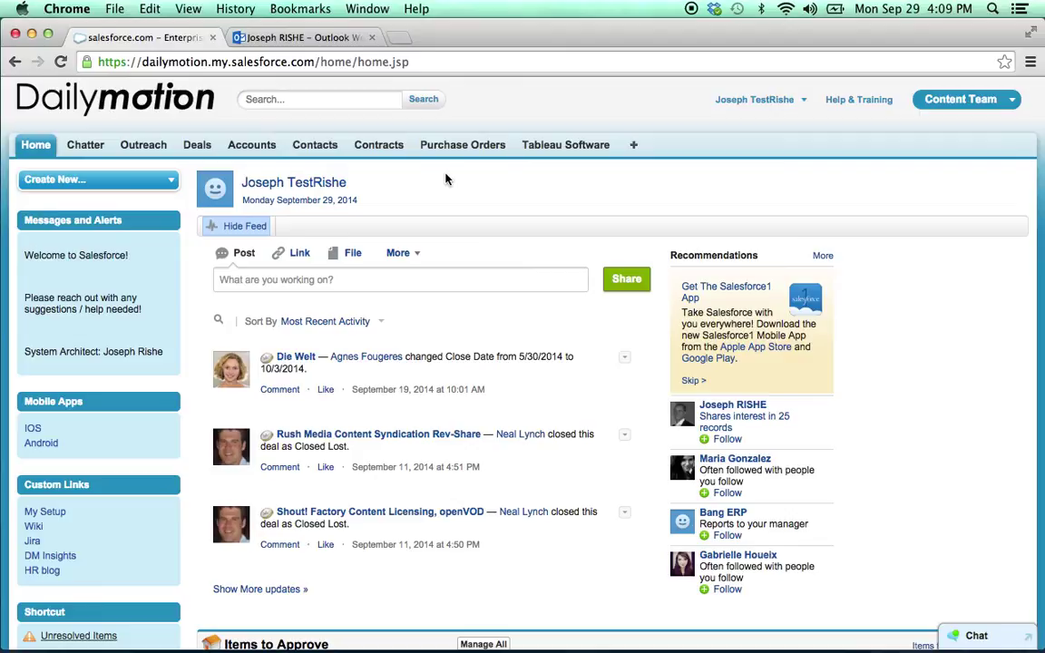
Step: Search 'ch', open the Chelsea Football Club account, and scroll through its details
left_click(289, 99)
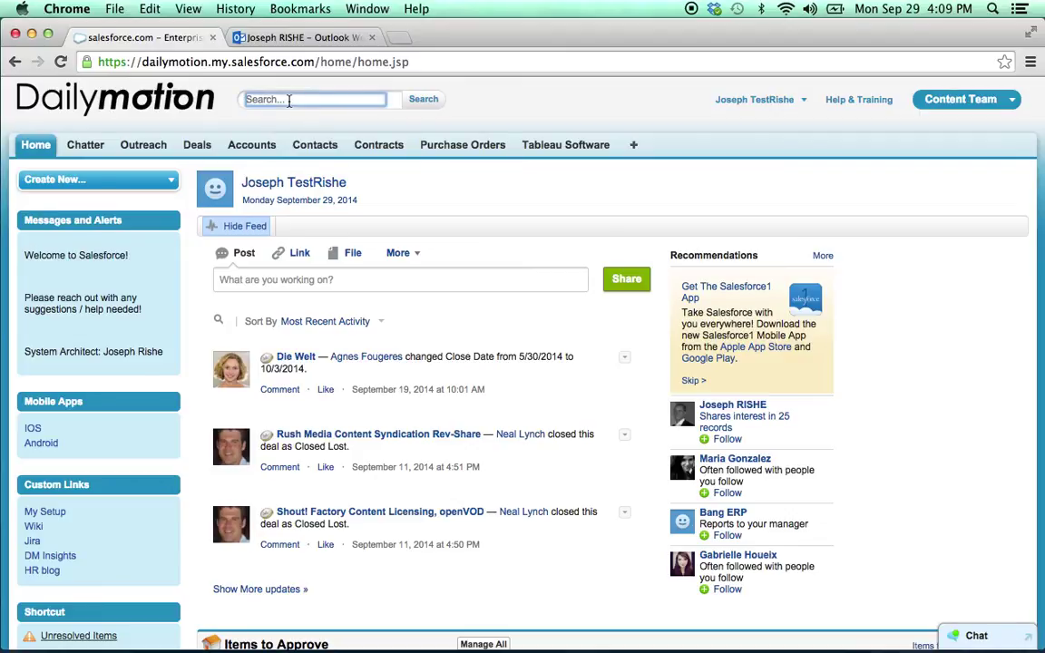
type("ch")
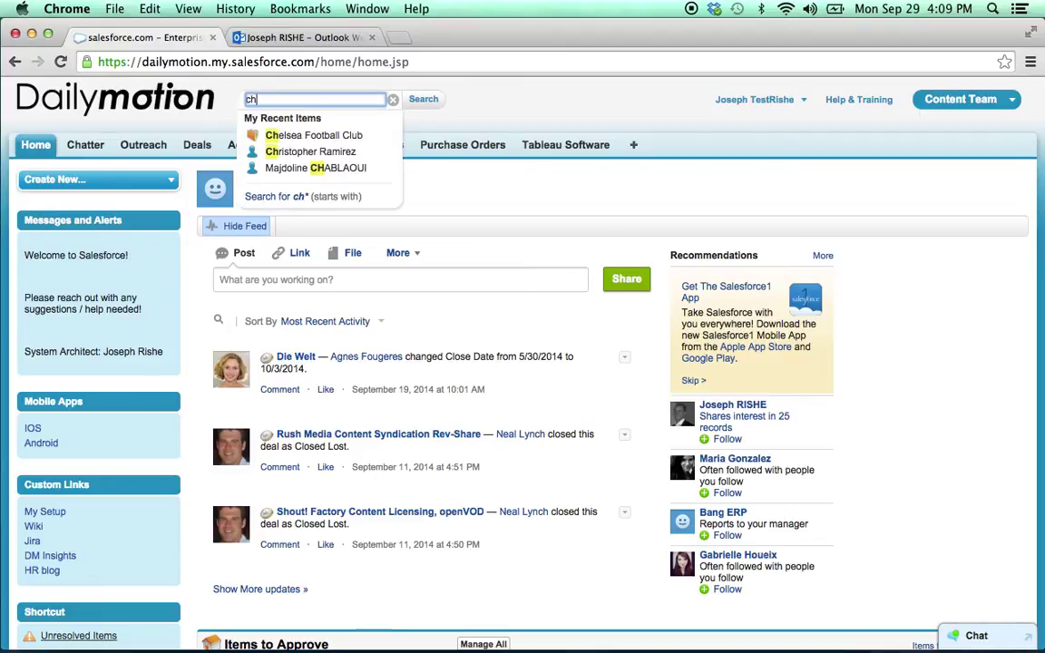
left_click(299, 135)
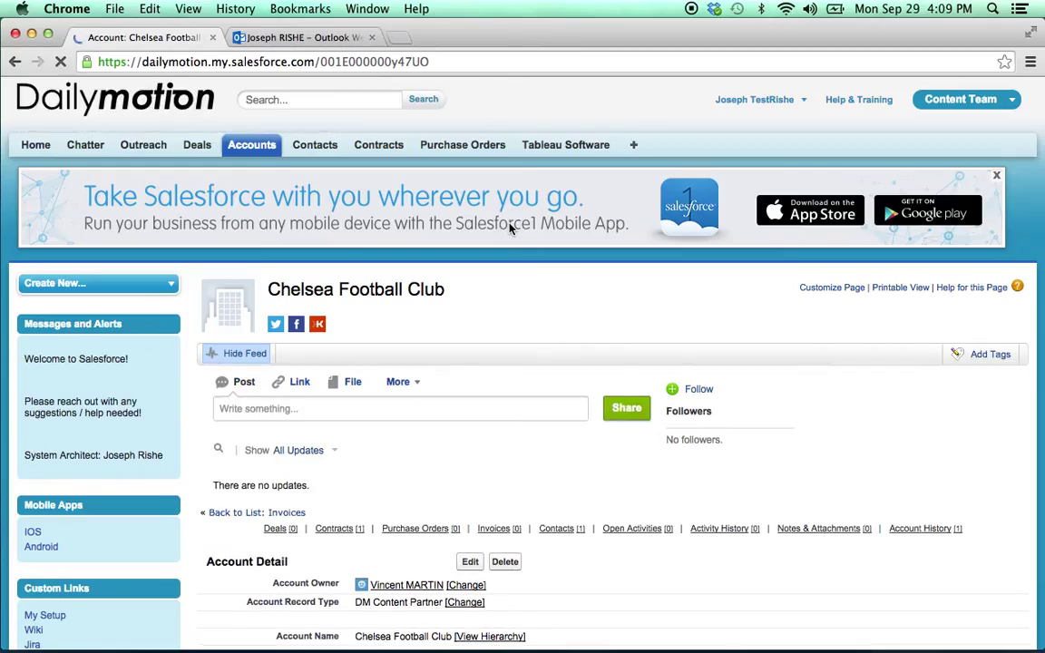
scroll(510, 228, "down", 5)
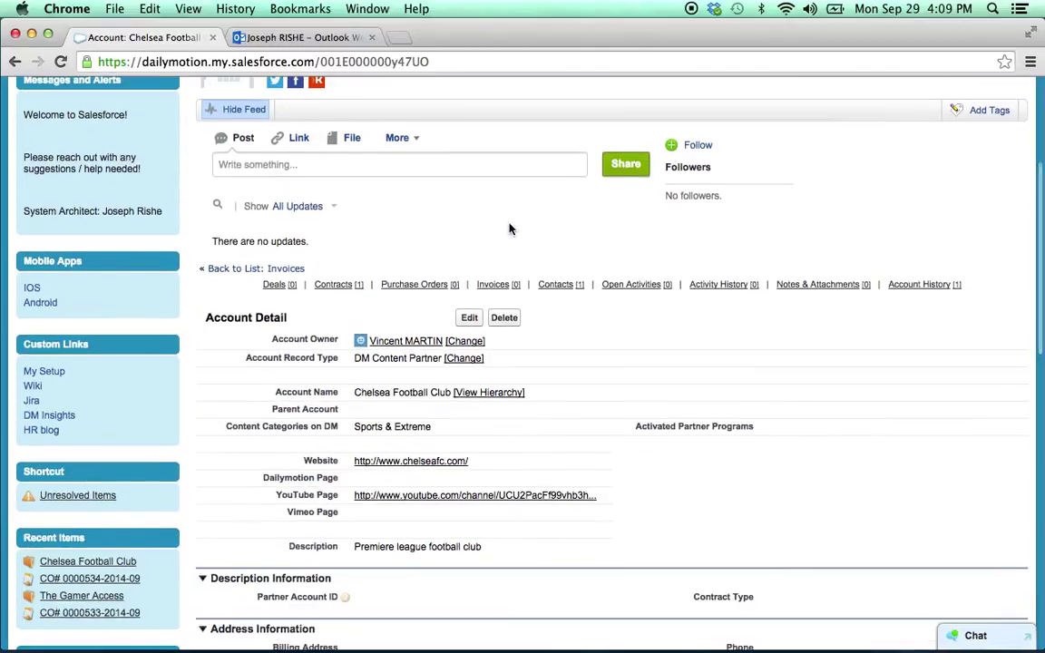
scroll(510, 228, "down", 4)
scroll(510, 228, "up", 8)
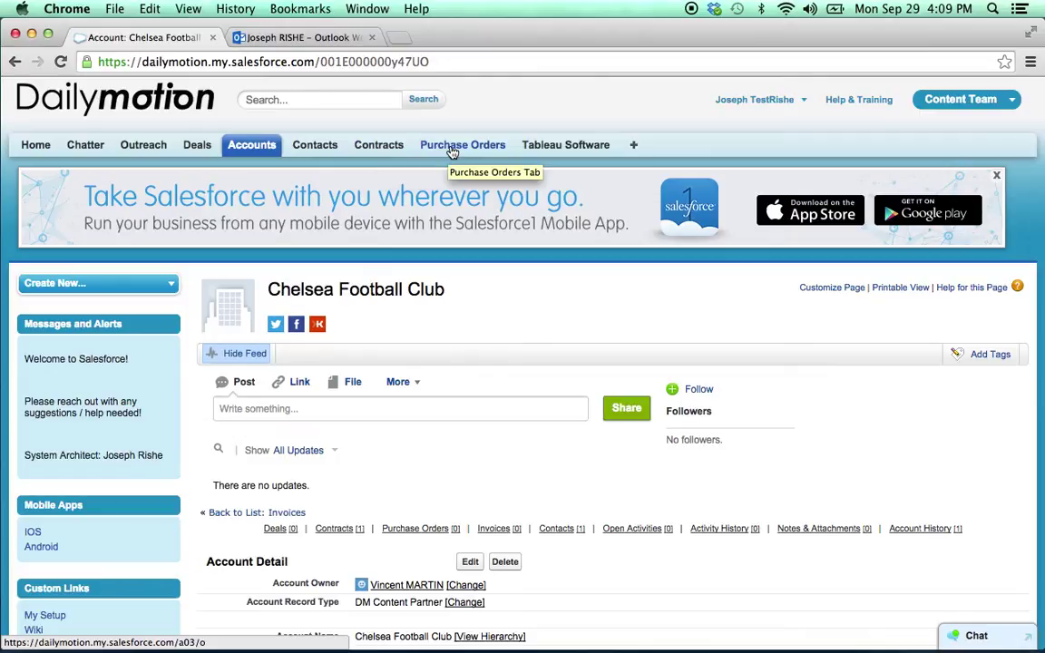
Step: Create a new REV SHARE contract with Account Name Chelsea Football Club
left_click(386, 150)
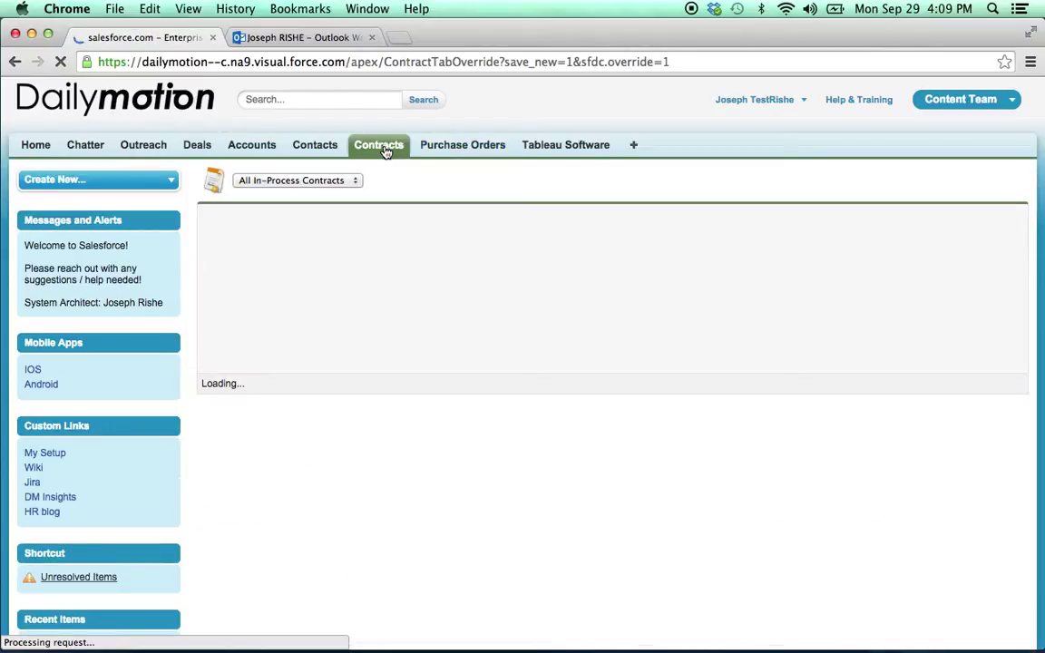
left_click(241, 220)
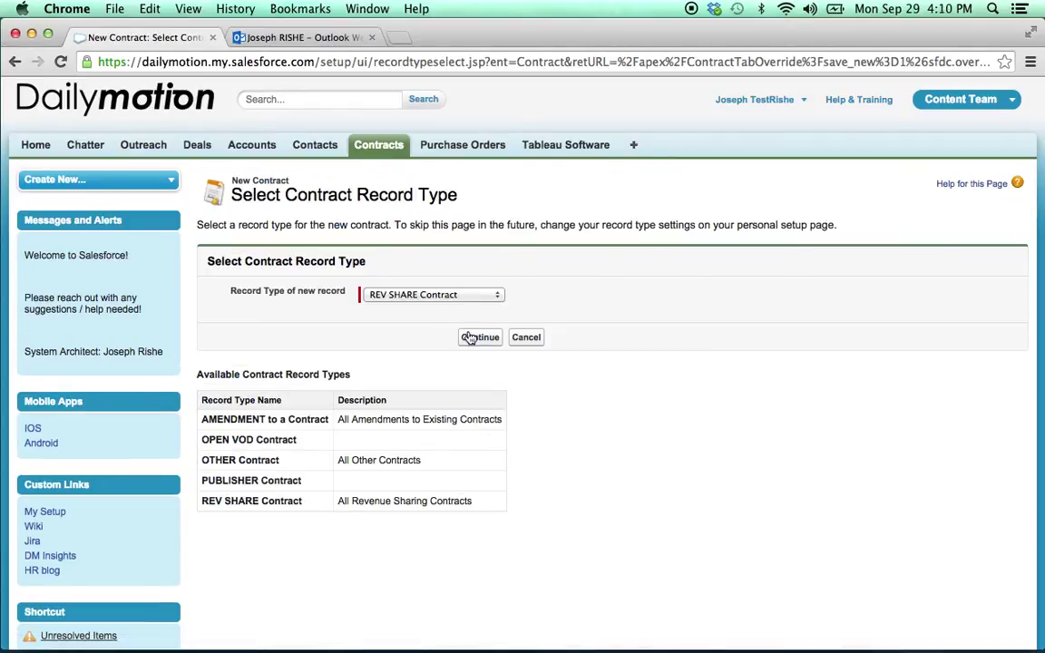
left_click(471, 338)
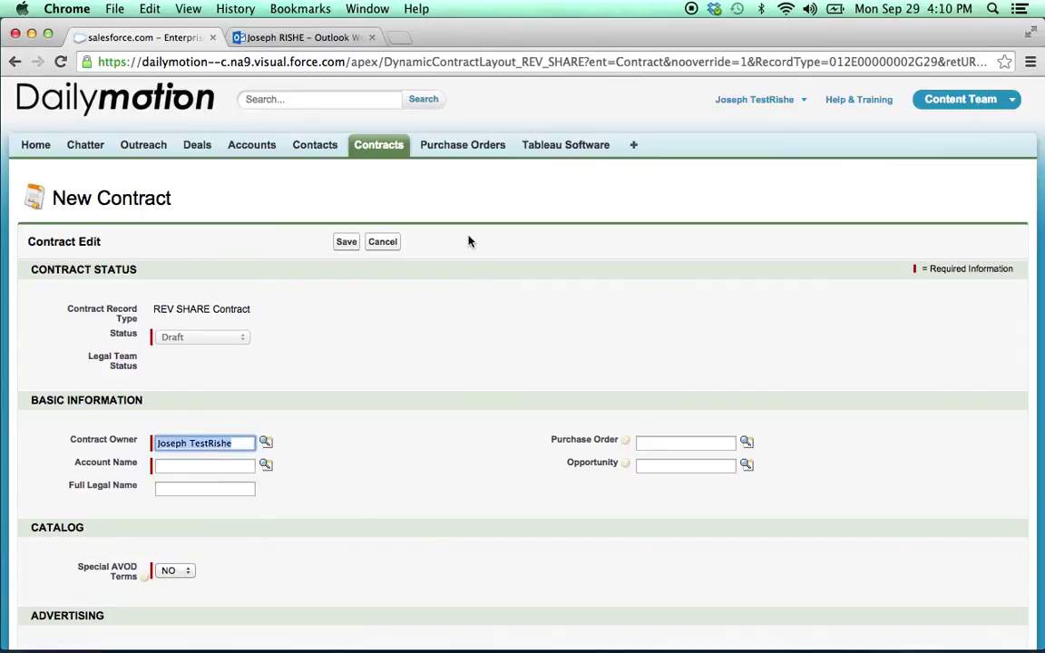
scroll(468, 240, "down", 2)
scroll(379, 294, "down", 1)
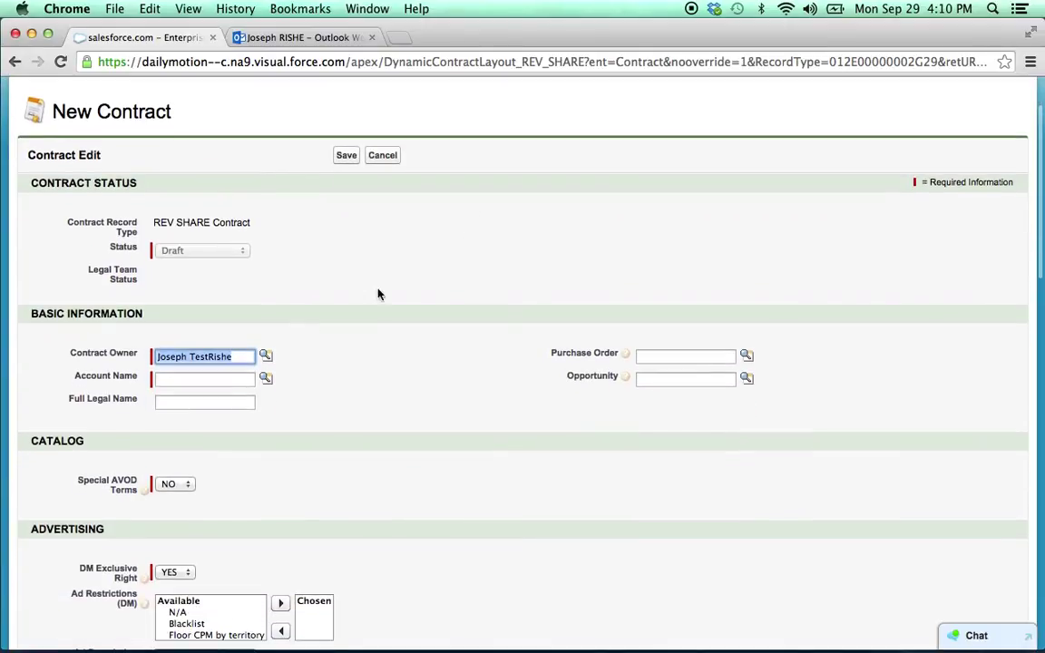
left_click(229, 377)
type("Chelsea Football Club")
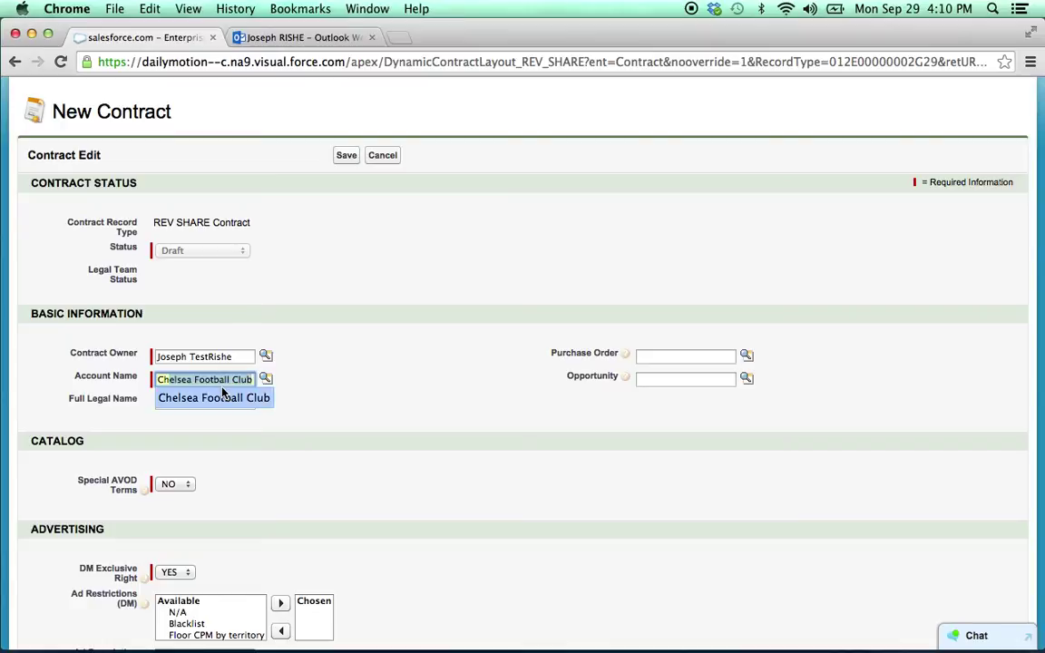
left_click(222, 396)
Step: Set Special AVOD Terms and MG Deal to YES and add catalog description 'test'
scroll(413, 203, "down", 2)
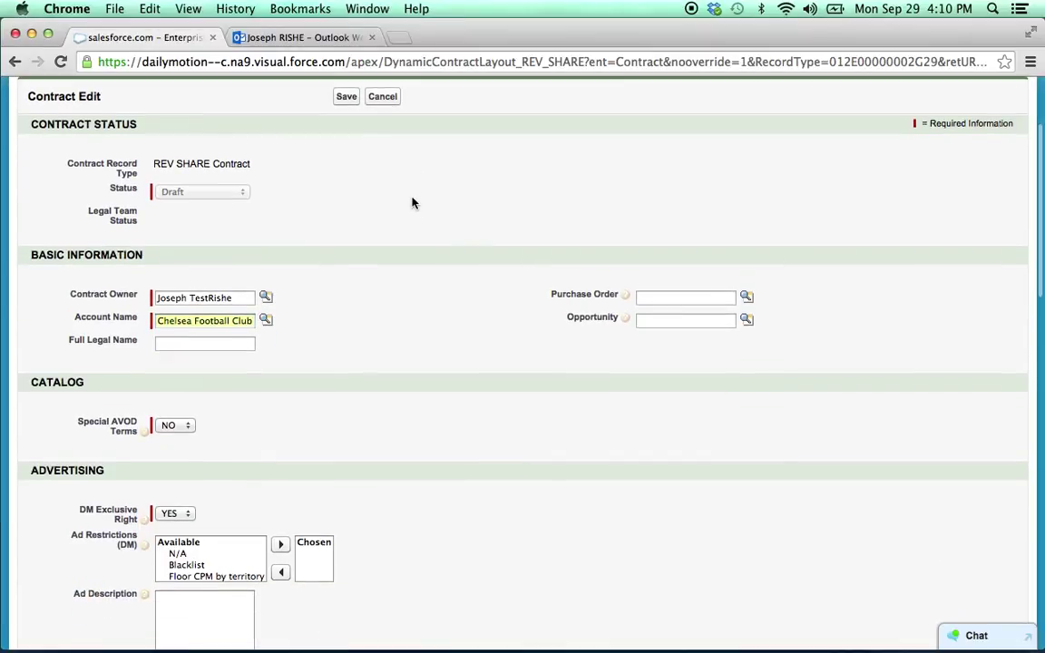
scroll(412, 204, "down", 2)
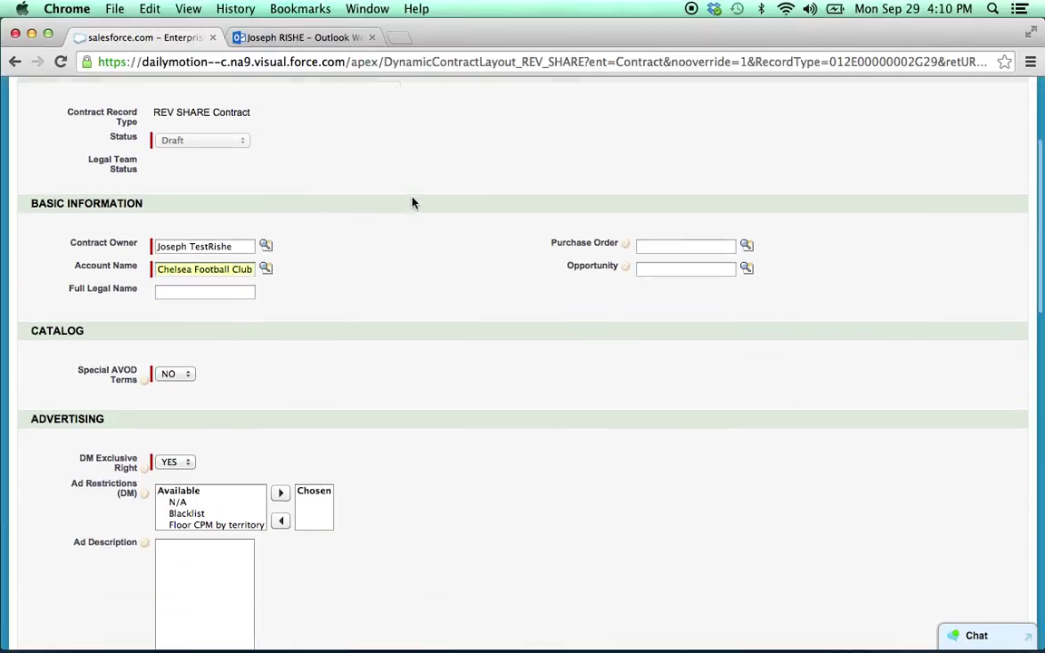
left_click(638, 243)
scroll(372, 159, "down", 5)
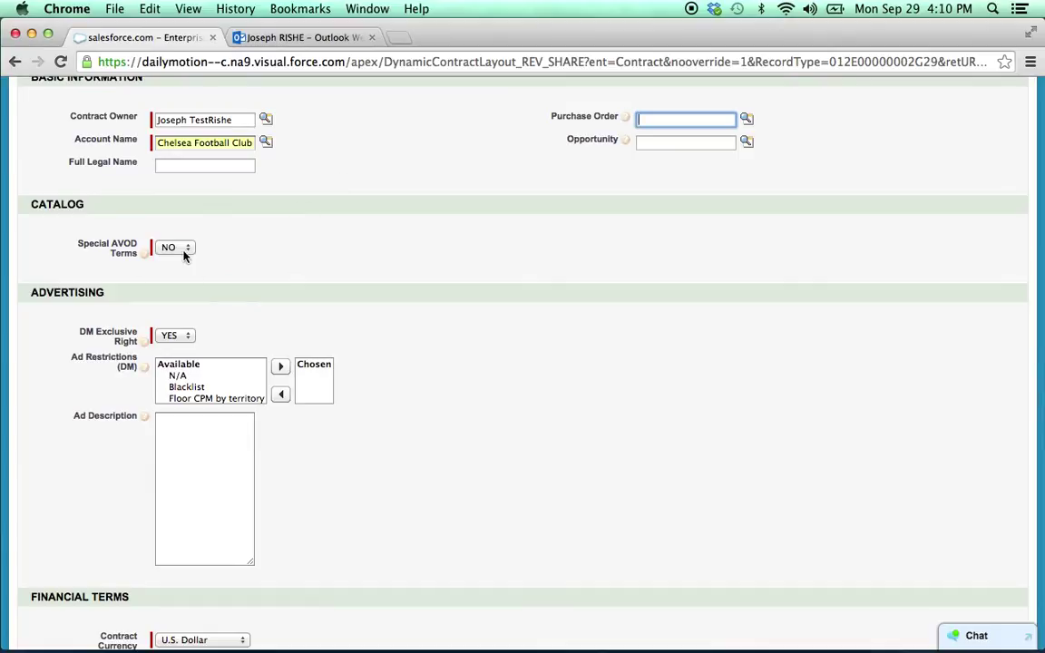
left_click(184, 253)
left_click(180, 261)
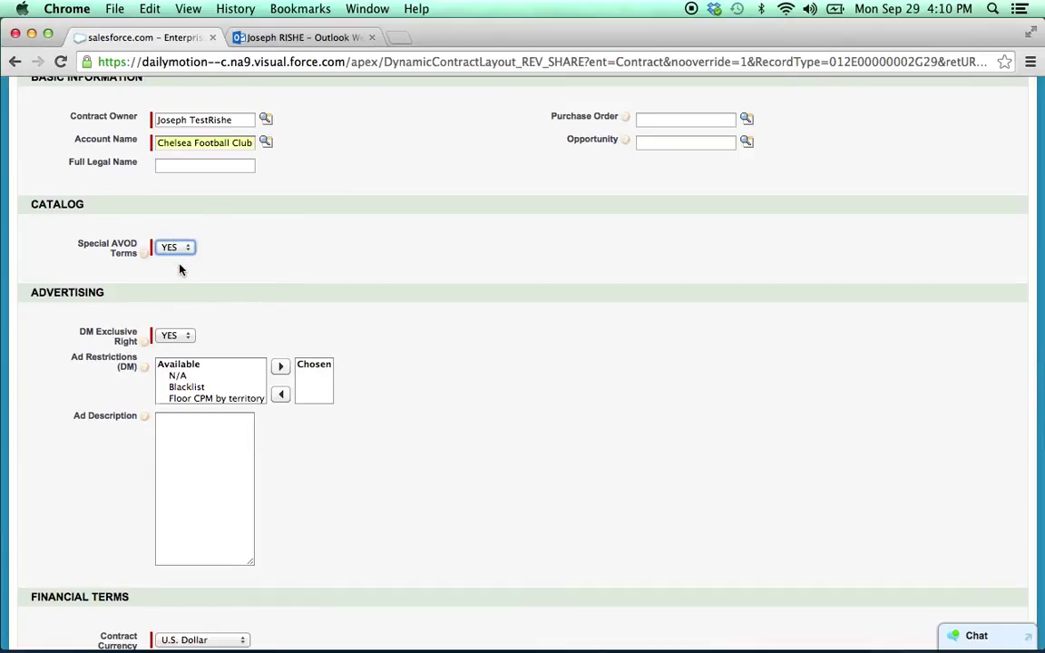
left_click(186, 296)
left_click(181, 323)
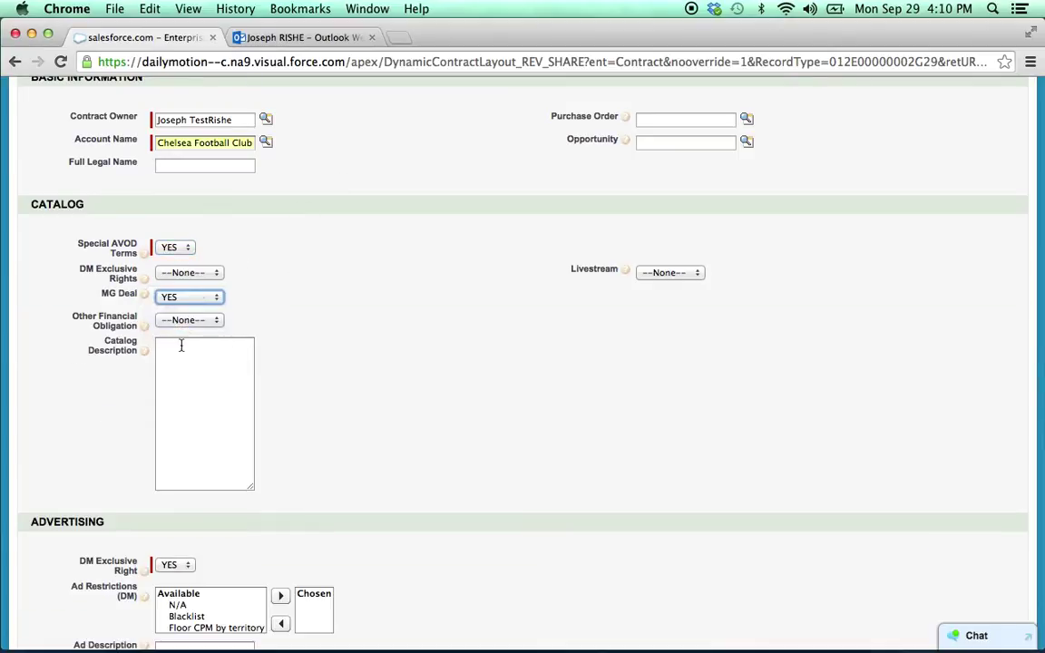
left_click(181, 357)
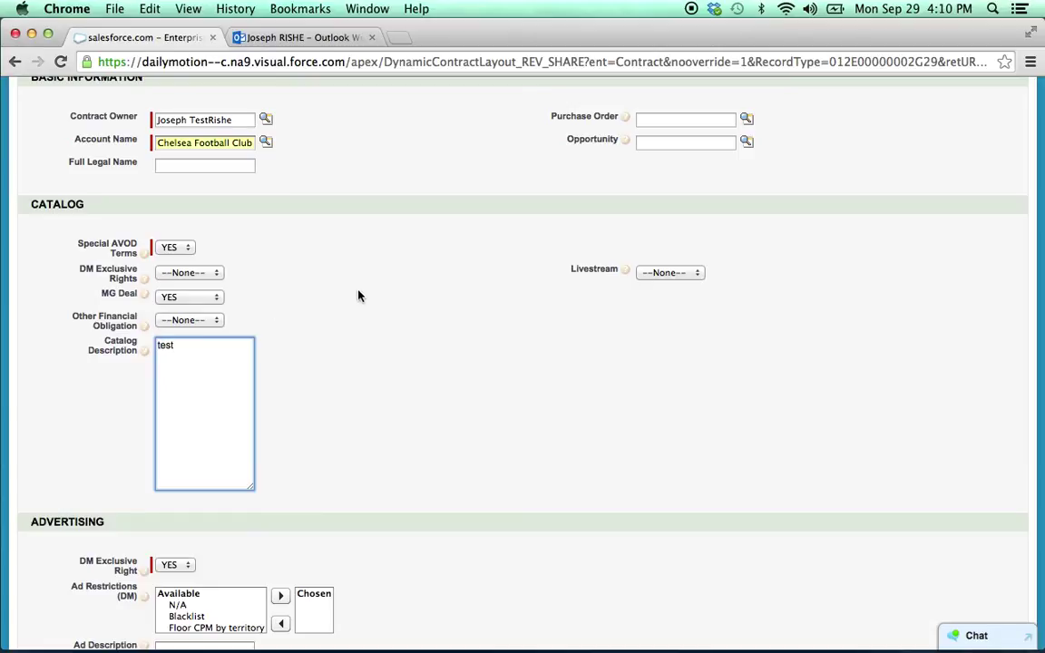
scroll(358, 296, "down", 10)
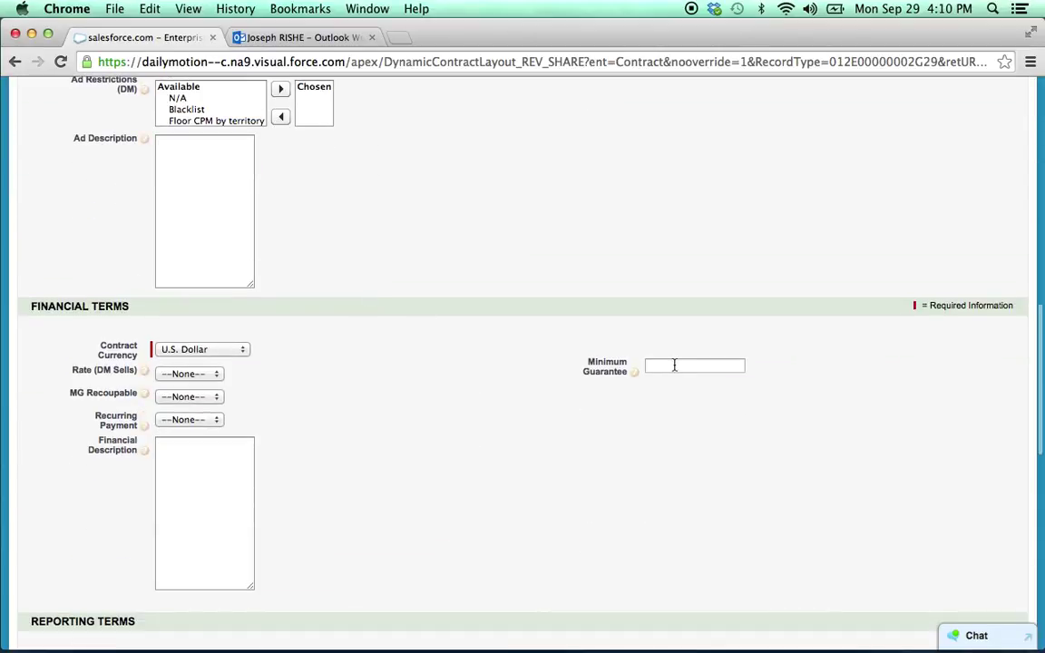
left_click(674, 365)
Step: Enter a 5000 minimum guarantee, start upon signature, and set Online Platform to YES
type("5000")
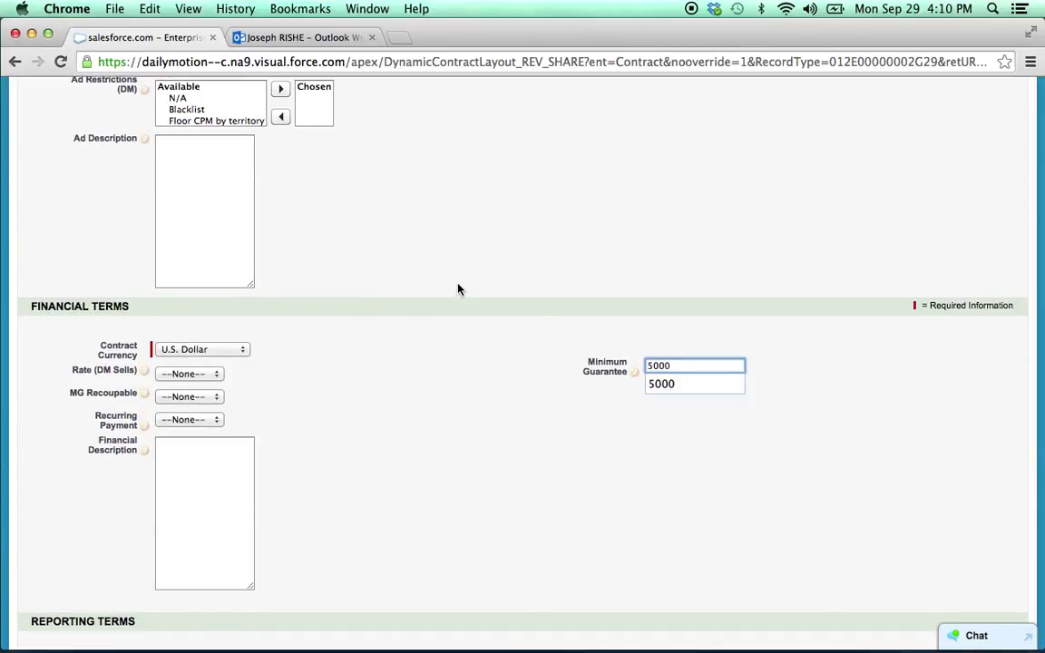
scroll(444, 199, "down", 12)
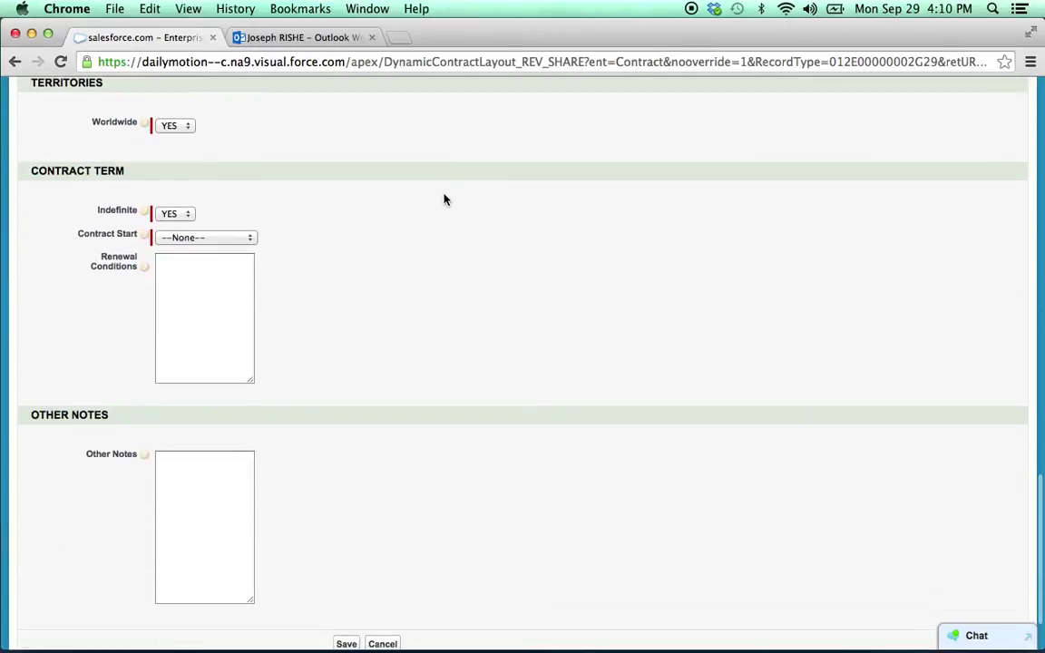
left_click(208, 241)
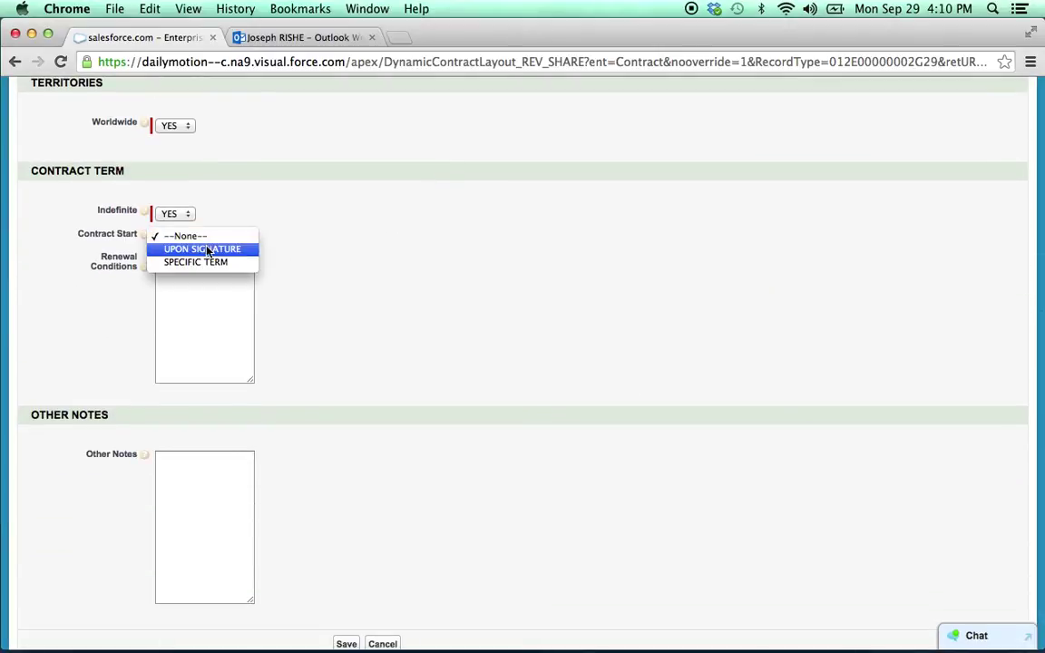
left_click(207, 249)
scroll(411, 192, "down", 1)
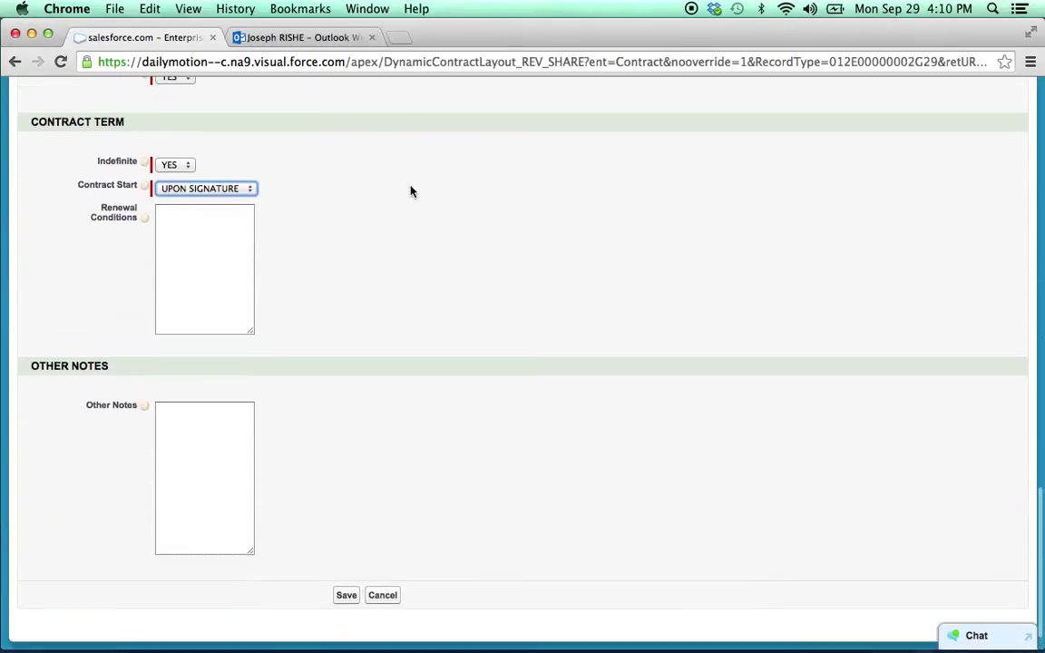
scroll(411, 192, "up", 5)
scroll(411, 191, "up", 2)
left_click(170, 330)
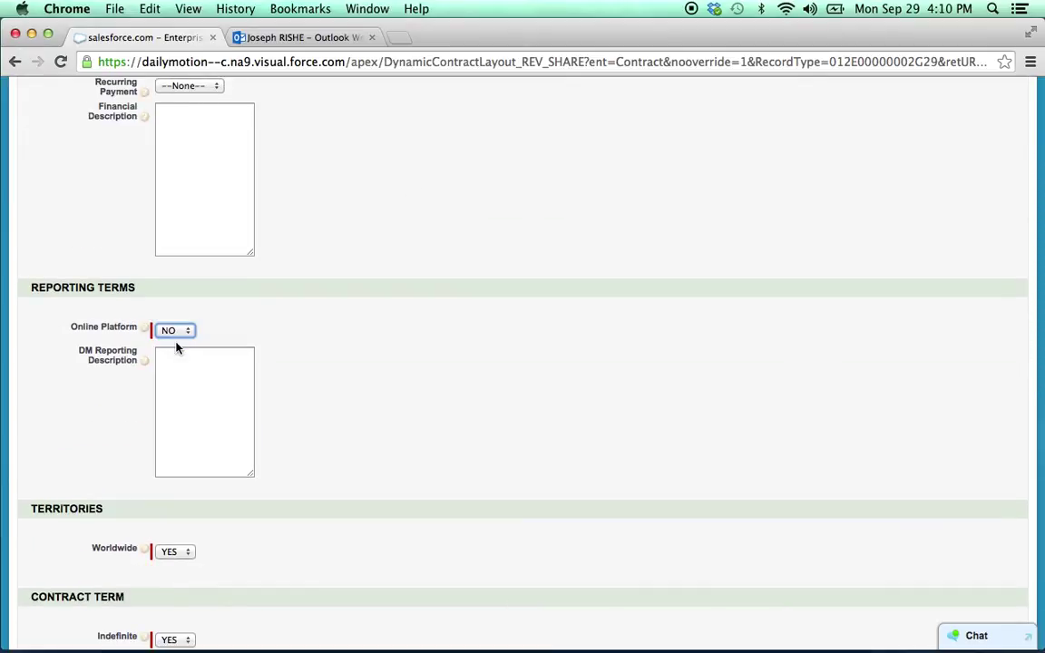
left_click(177, 334)
left_click(170, 314)
Step: Switch Worldwide to NO, then back to YES, and save the contract
left_click(171, 419)
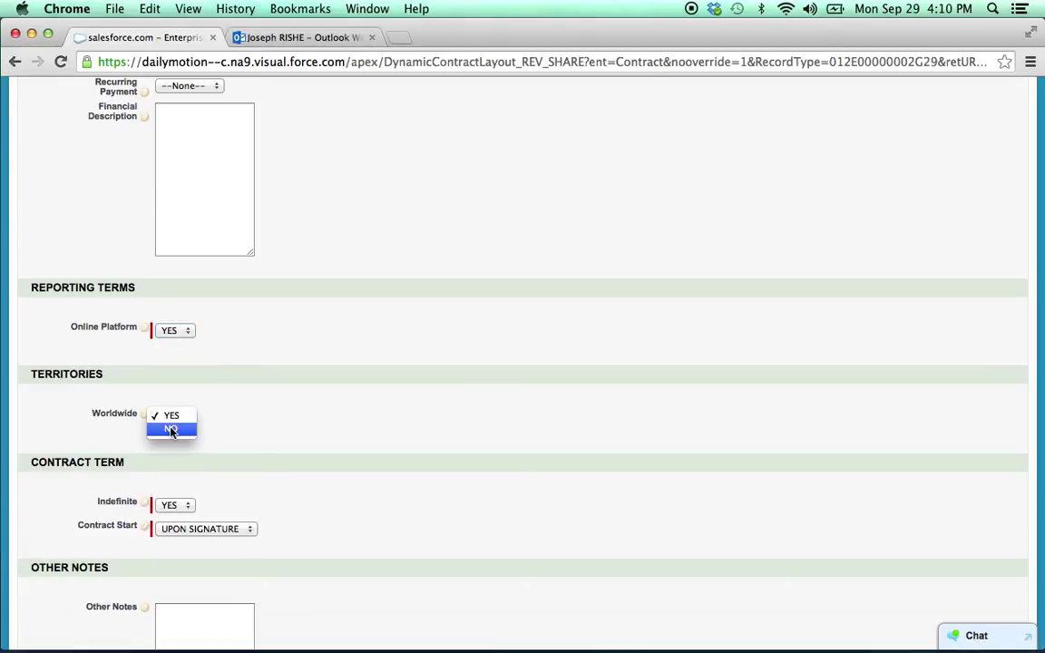
left_click(171, 432)
scroll(227, 402, "down", 1)
scroll(227, 402, "down", 2)
left_click(215, 429)
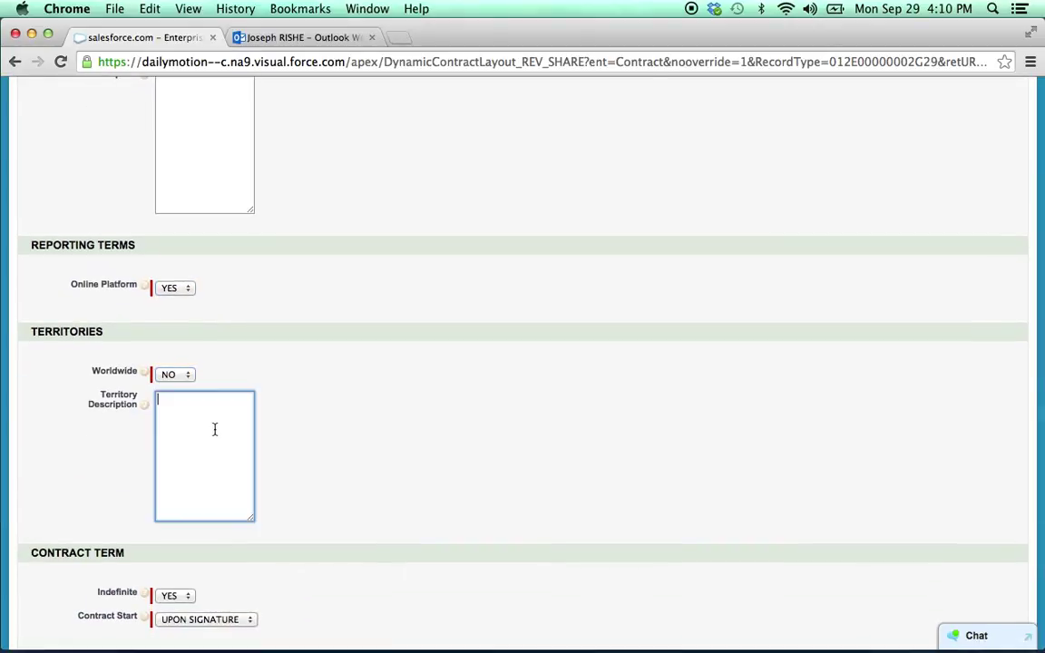
left_click(183, 374)
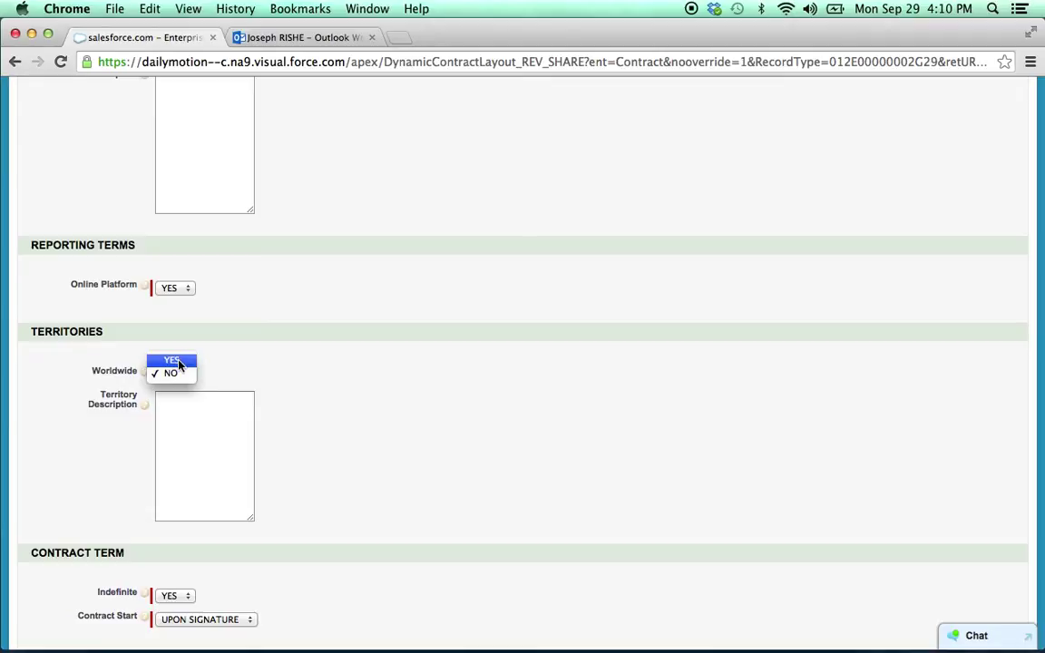
left_click(177, 361)
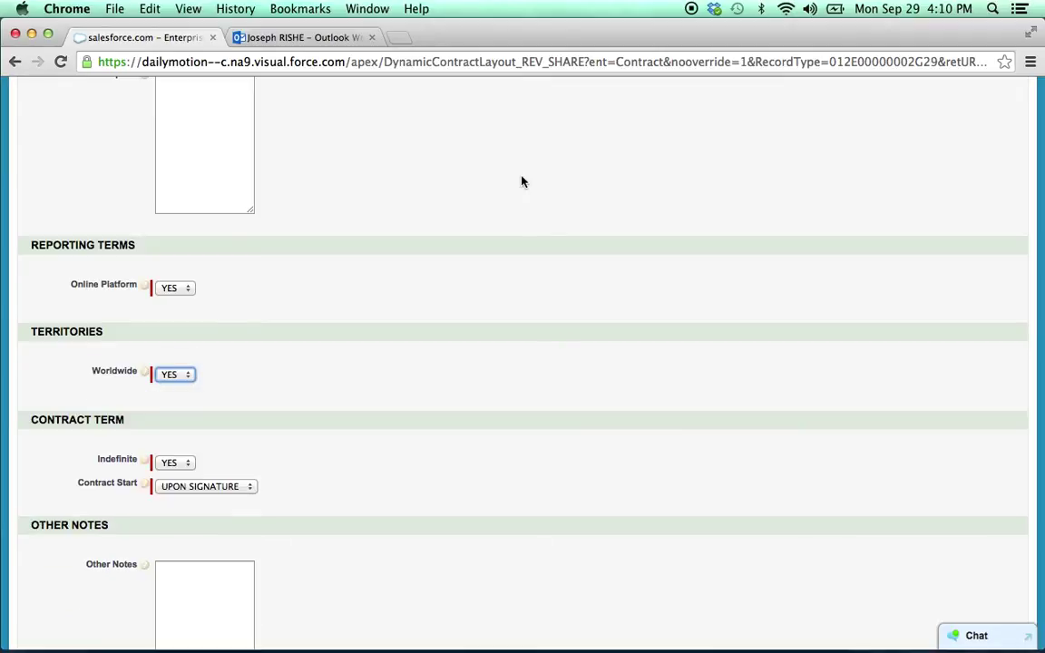
scroll(522, 181, "down", 2)
scroll(416, 161, "down", 4)
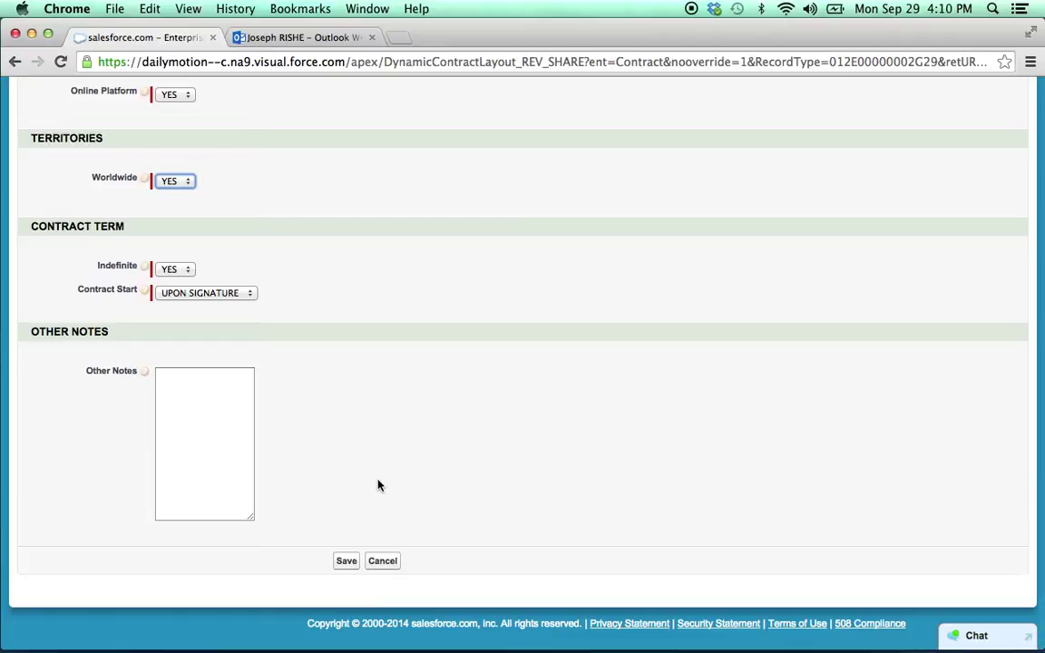
left_click(347, 561)
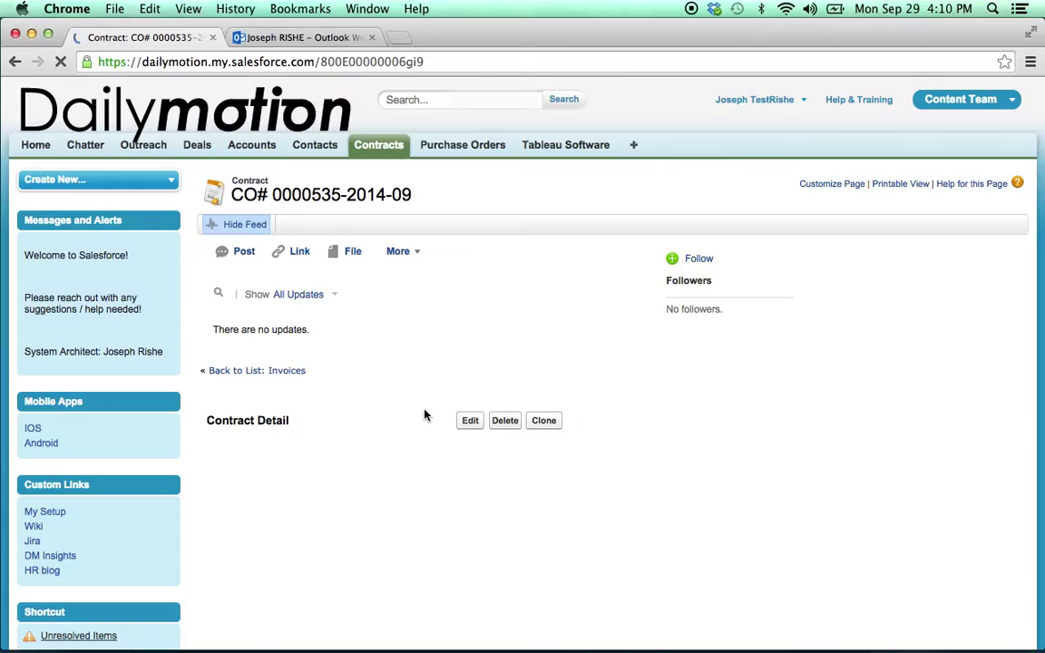
scroll(537, 214, "down", 3)
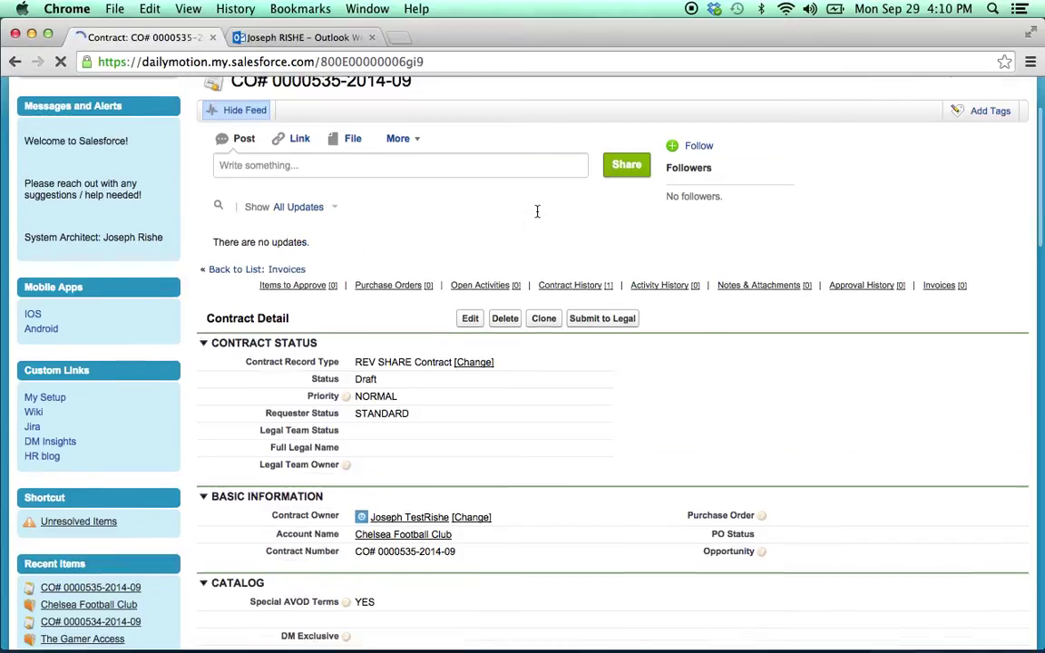
left_click(599, 320)
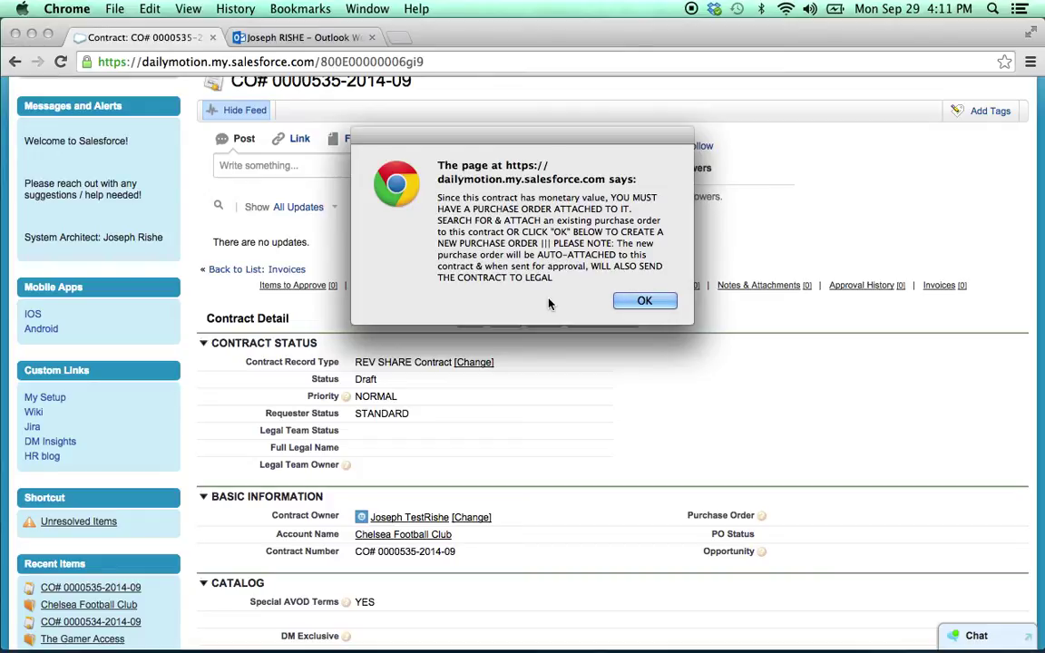
Step: Start a purchase order of type MG - Flat Fees with amount 5000
left_click(642, 301)
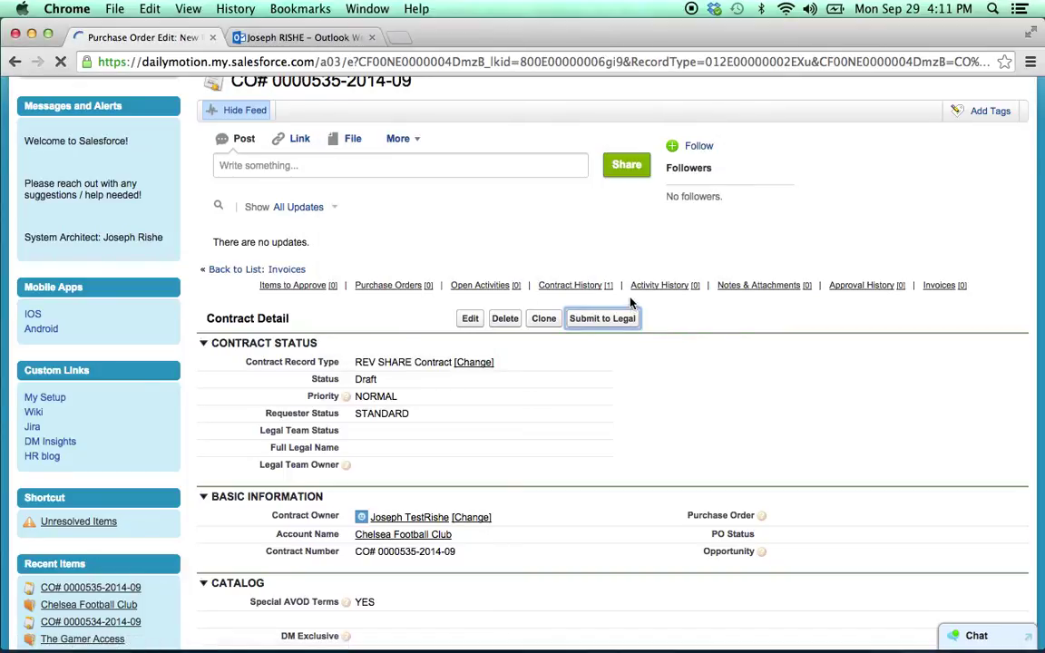
scroll(593, 215, "down", 2)
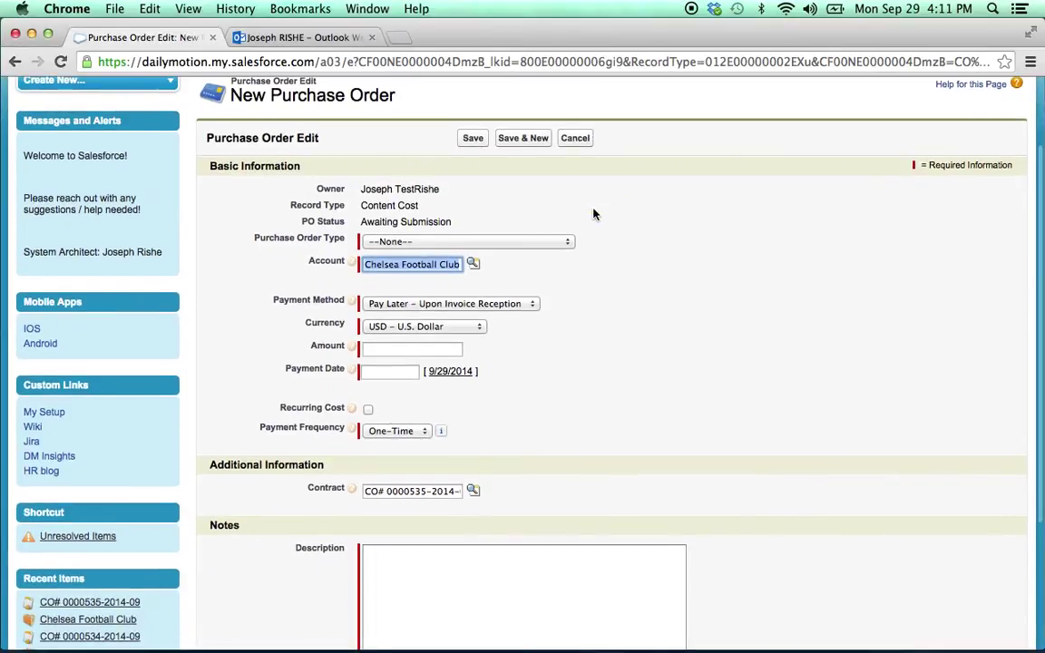
left_click(472, 232)
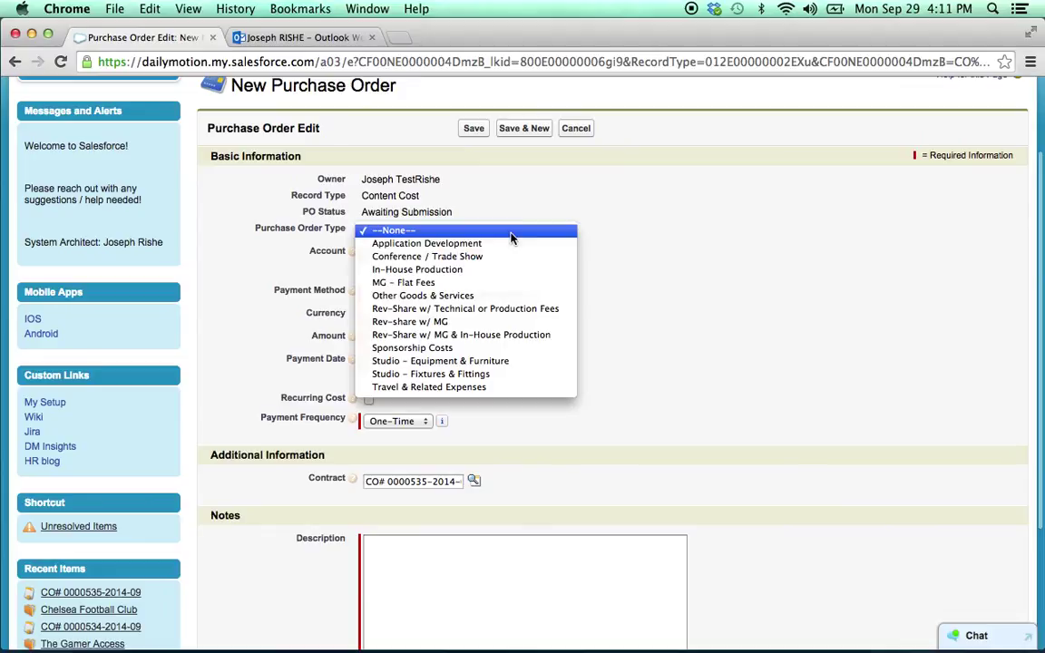
left_click(508, 283)
scroll(607, 180, "down", 1)
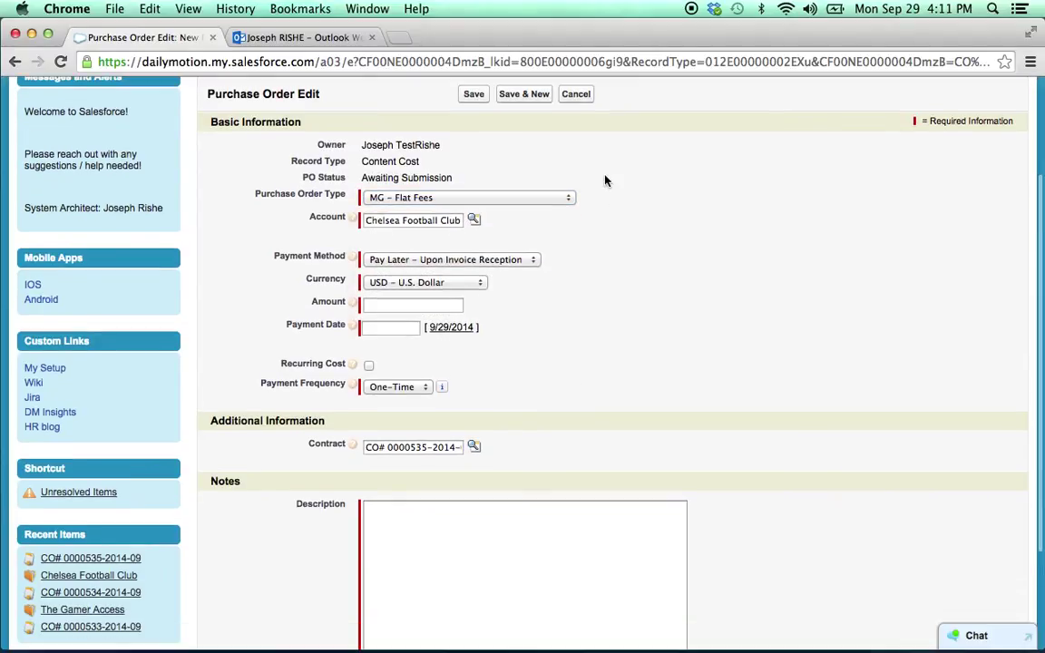
left_click(415, 311)
type("5000")
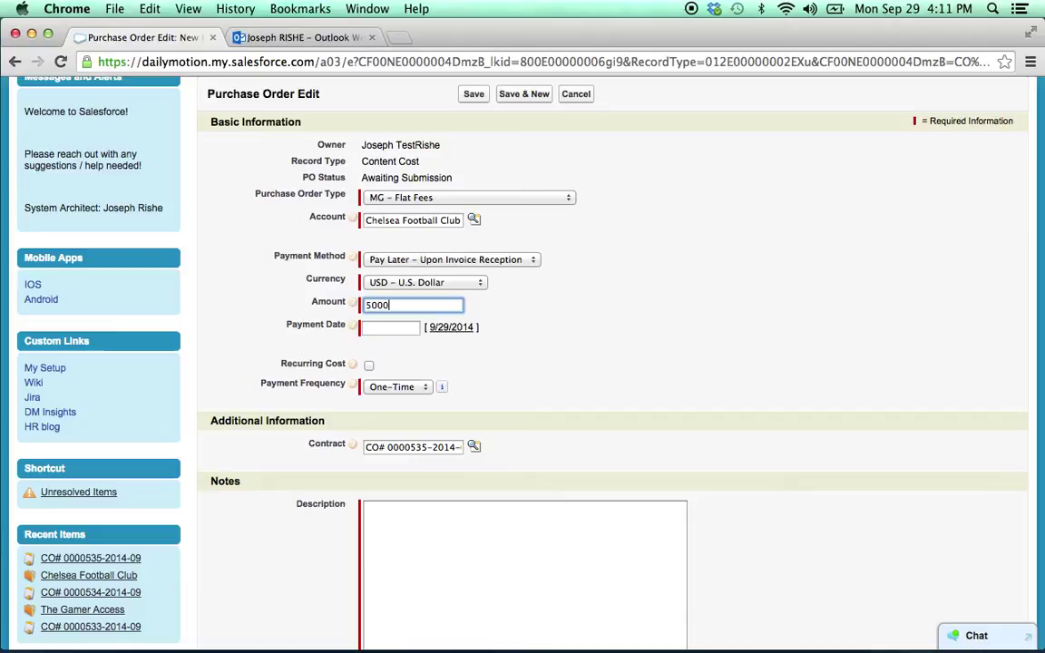
left_click(571, 302)
Step: Set payment date 10/15/2014, add description 'test', and save the purchase order
left_click(391, 327)
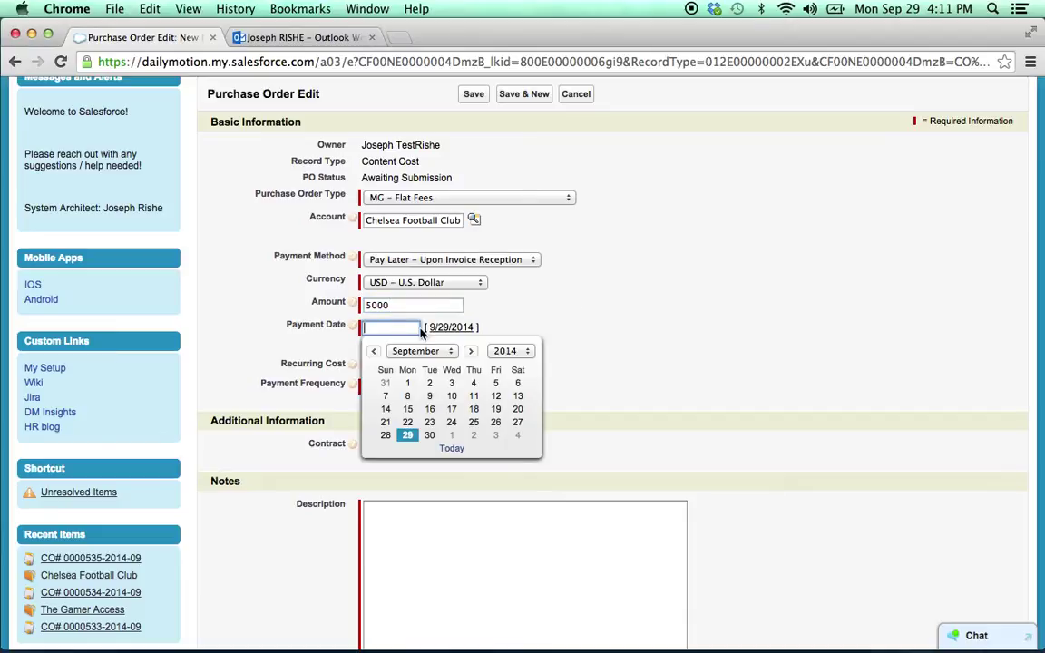
left_click(470, 352)
left_click(452, 410)
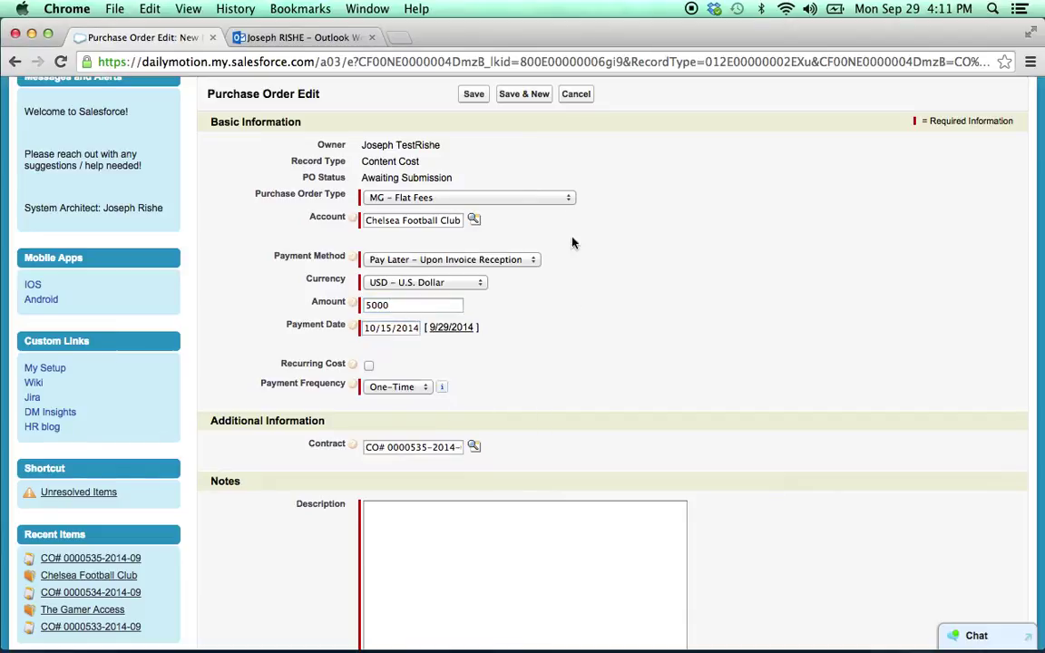
scroll(563, 212, "down", 2)
scroll(569, 212, "down", 1)
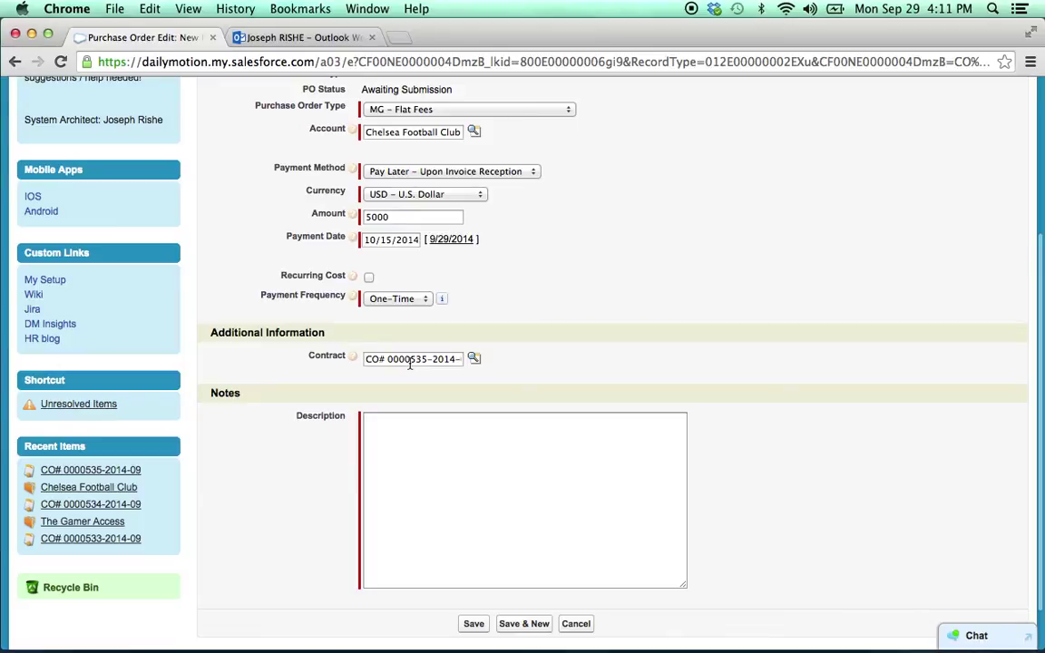
left_click(407, 436)
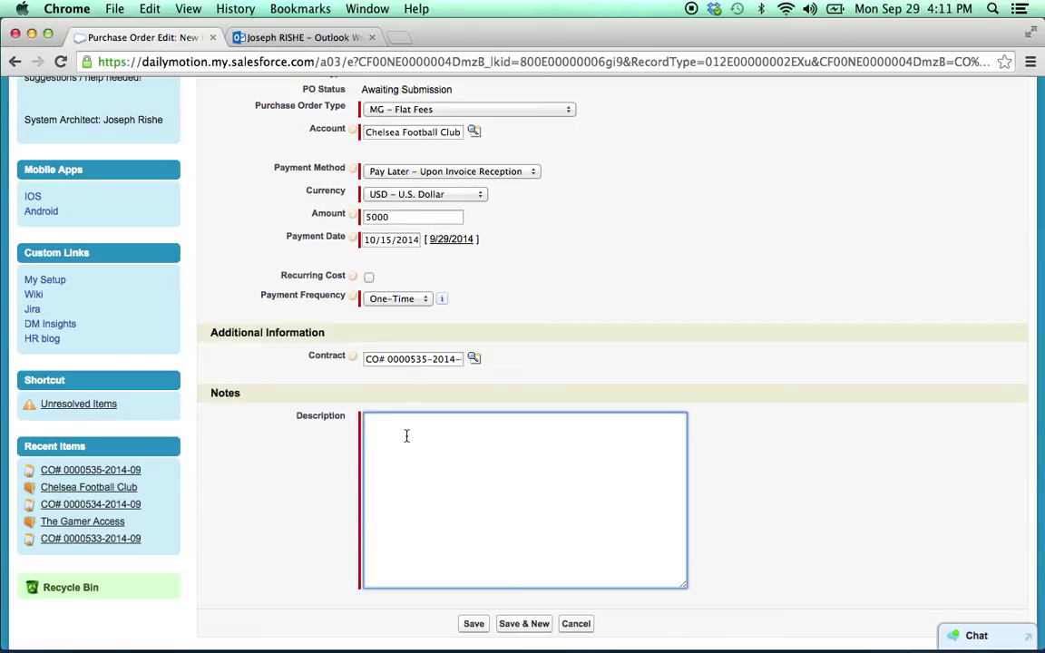
scroll(581, 335, "down", 3)
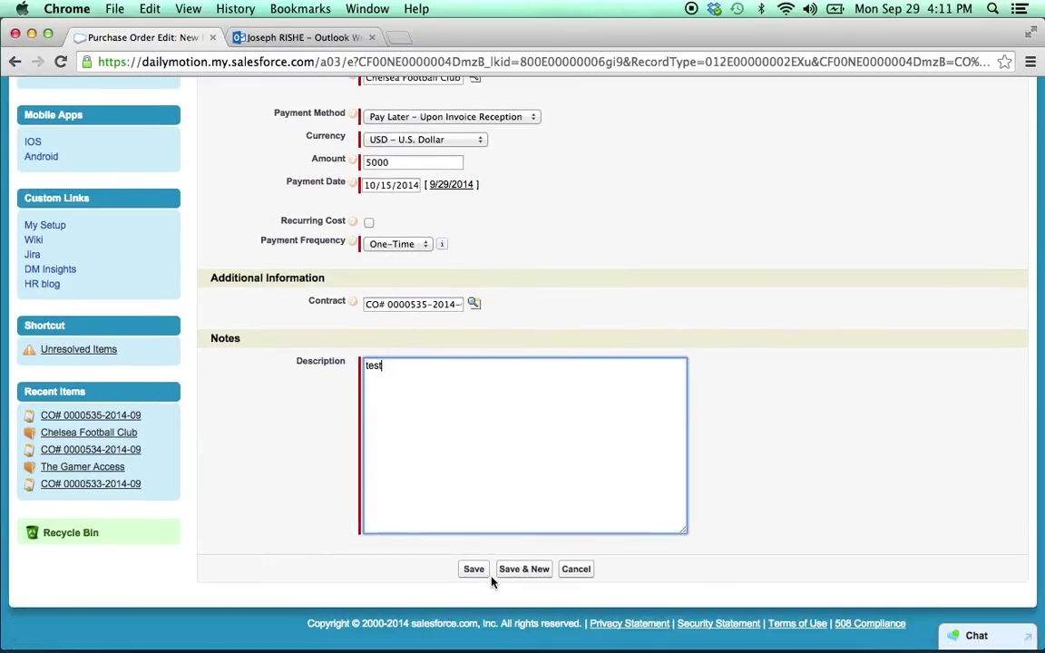
left_click(468, 574)
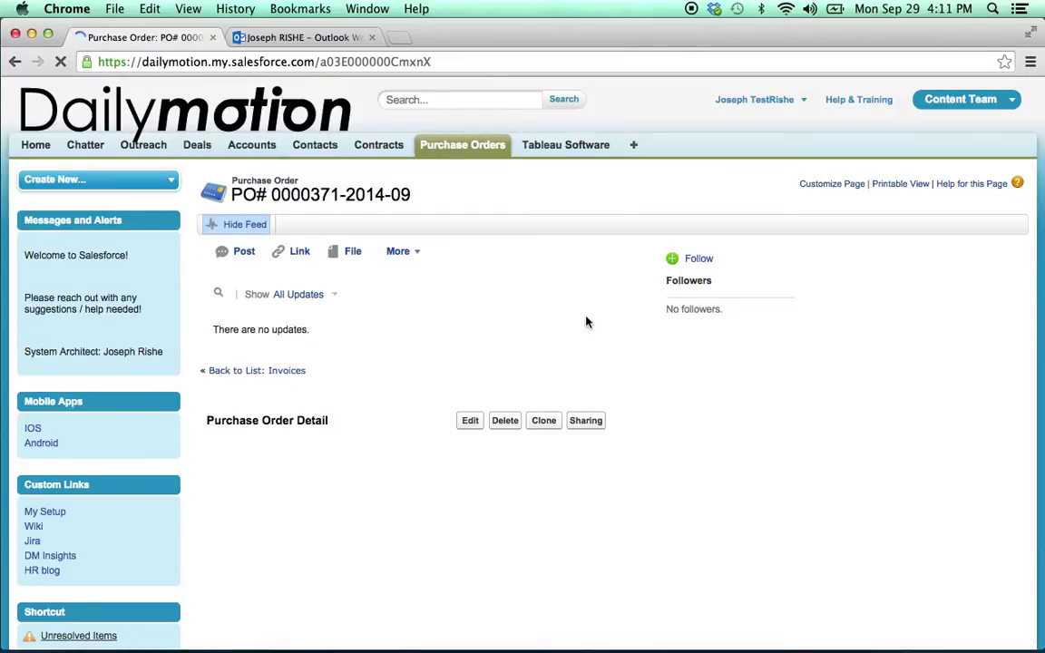
scroll(714, 207, "down", 4)
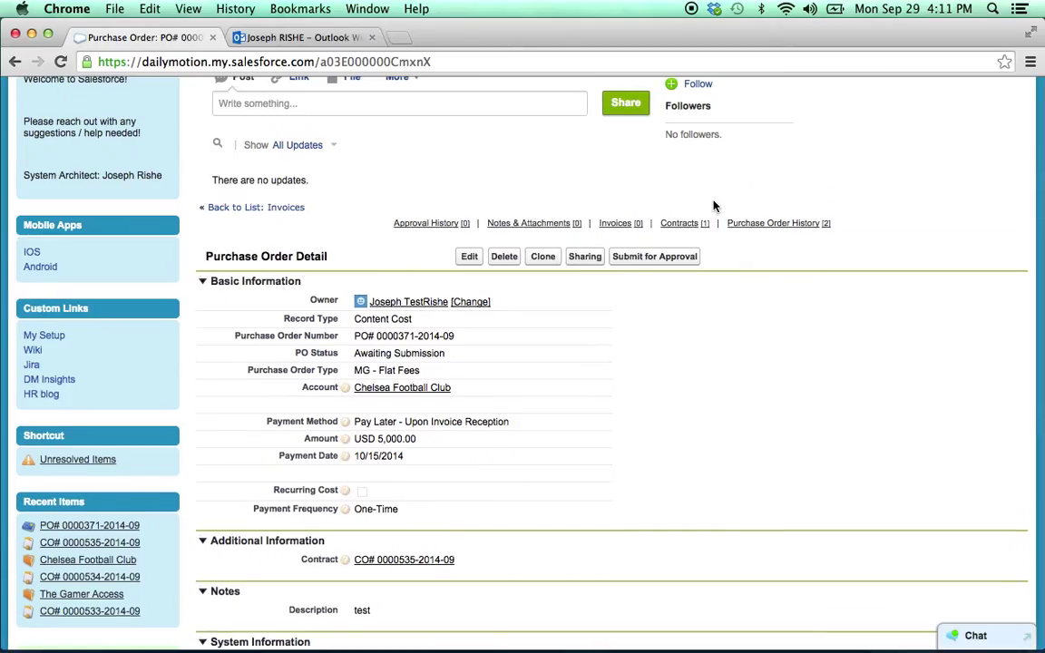
scroll(714, 207, "down", 1)
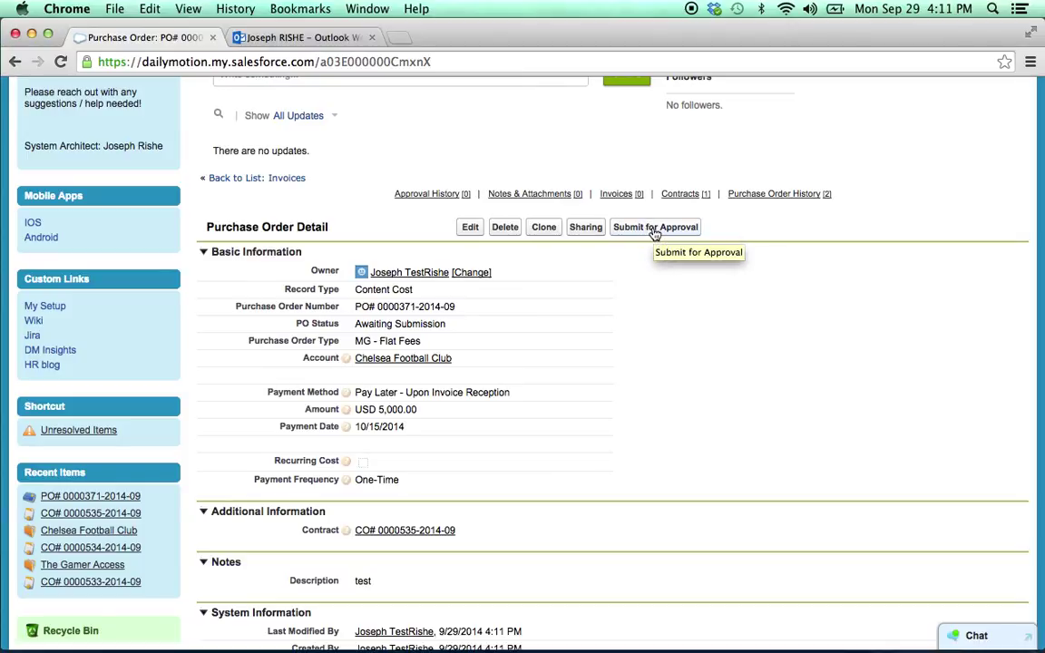
left_click(654, 227)
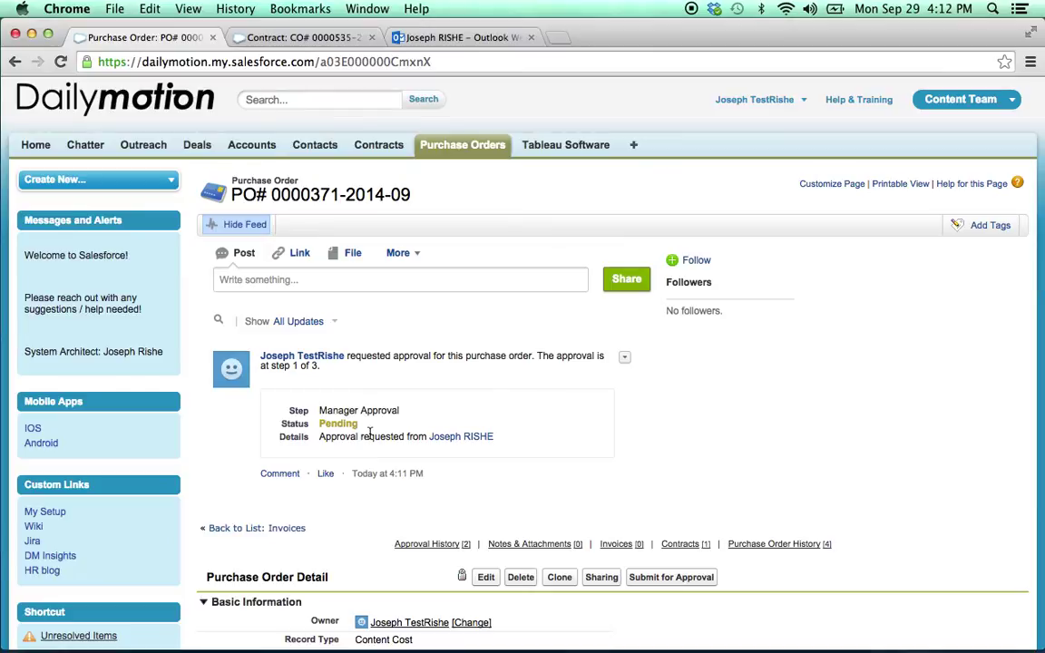
left_click(300, 38)
scroll(583, 209, "down", 15)
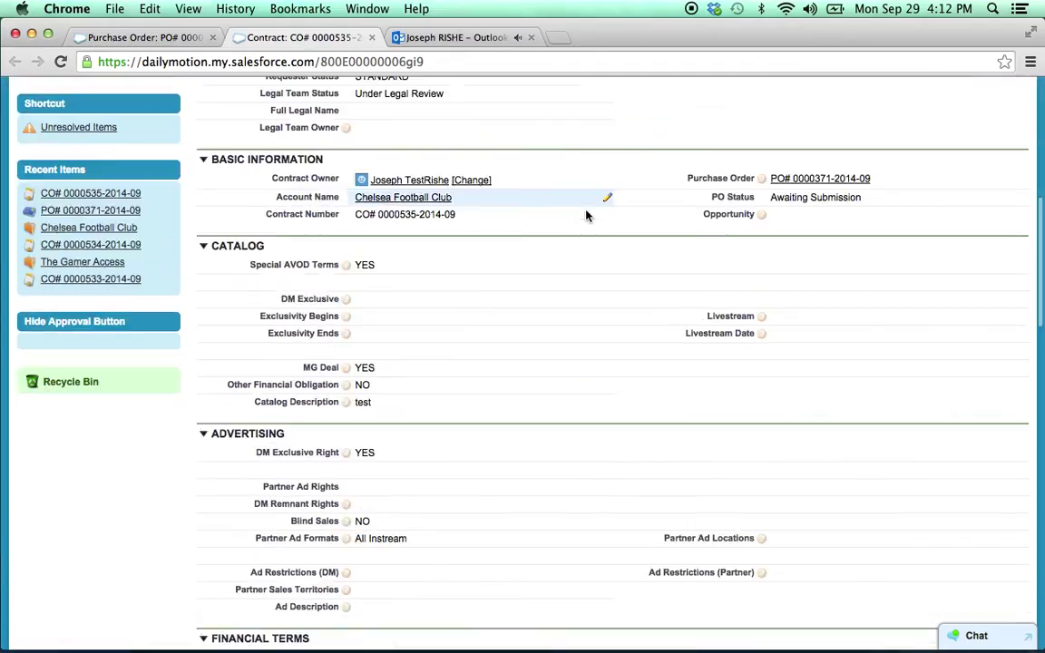
scroll(586, 216, "down", 10)
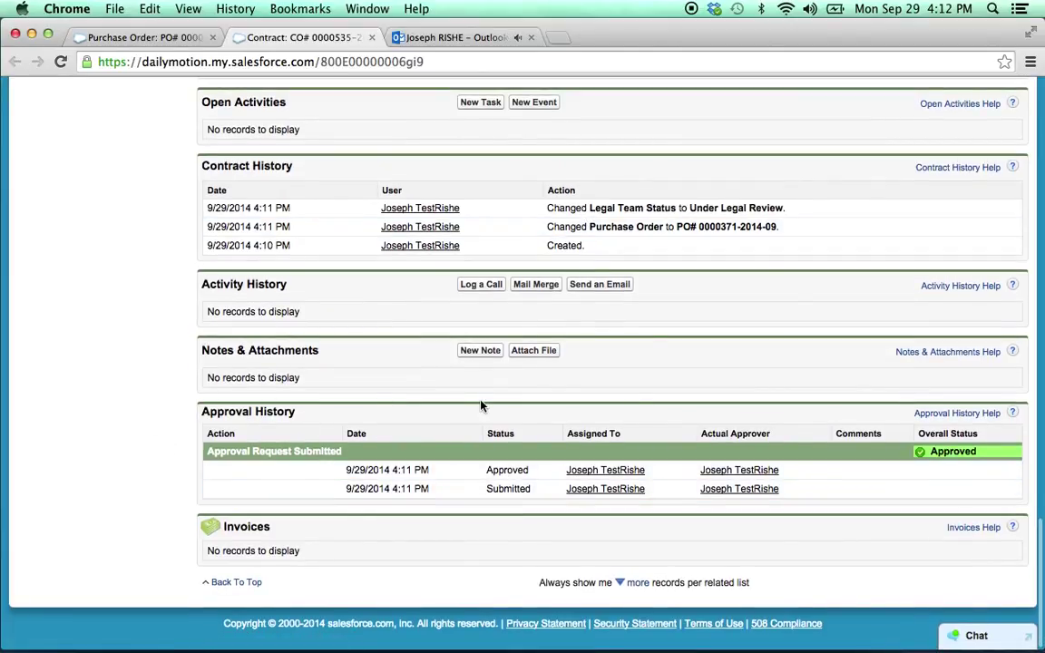
scroll(481, 406, "up", 15)
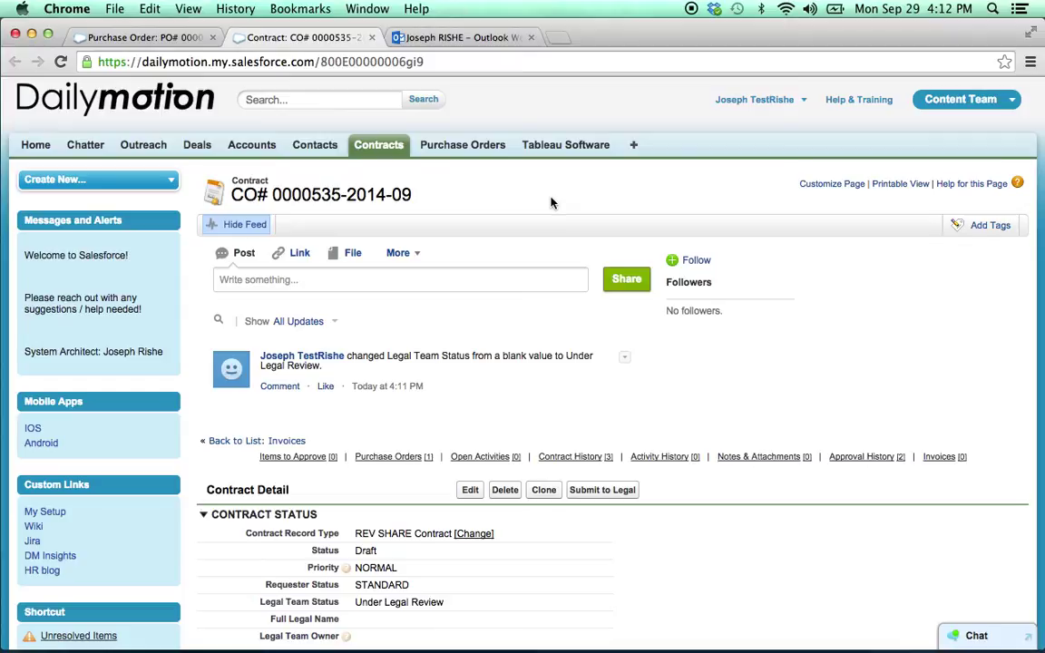
scroll(712, 192, "down", 2)
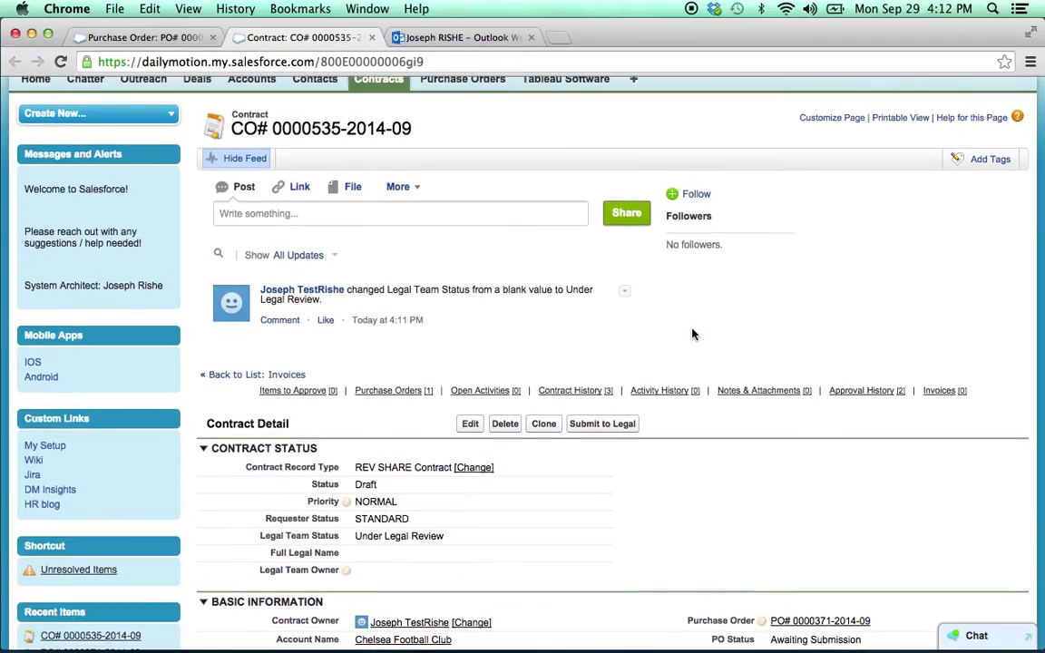
scroll(799, 136, "down", 2)
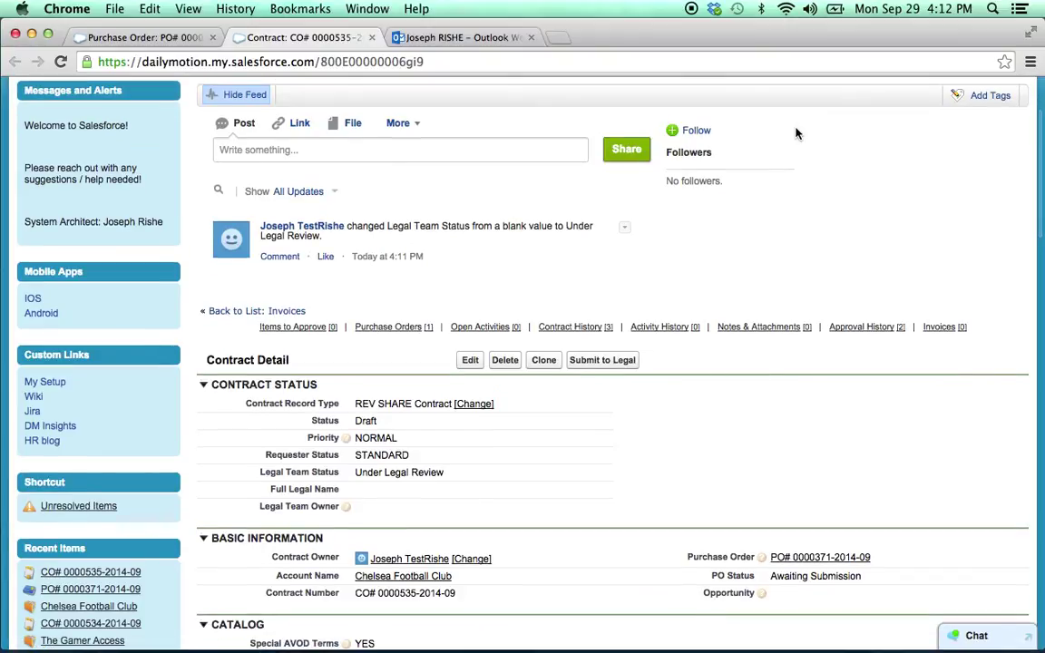
scroll(797, 133, "down", 6)
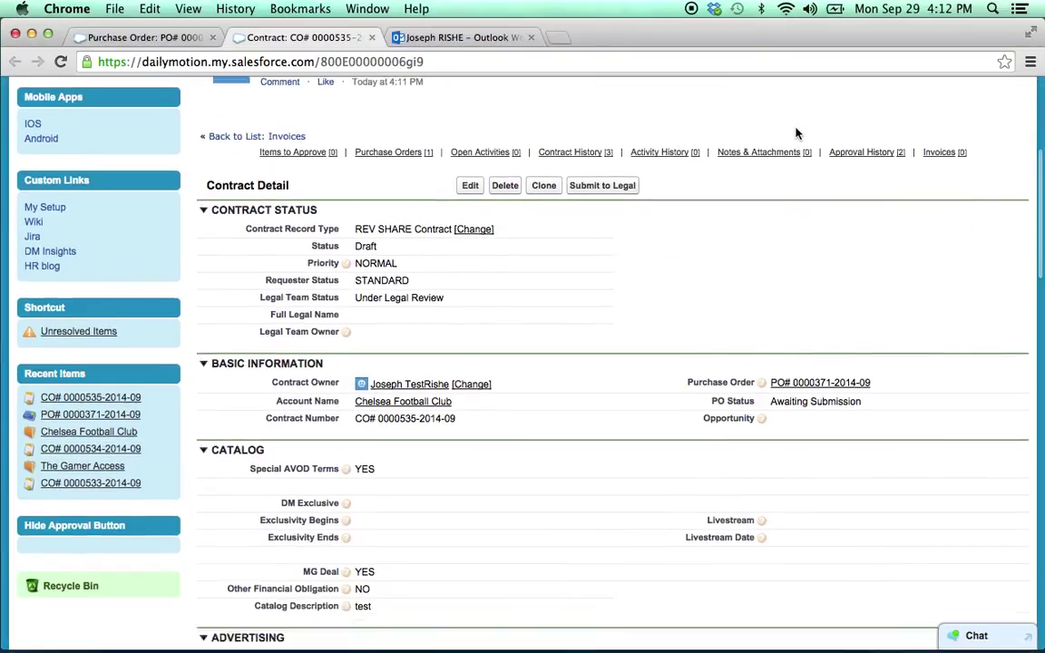
scroll(795, 133, "down", 2)
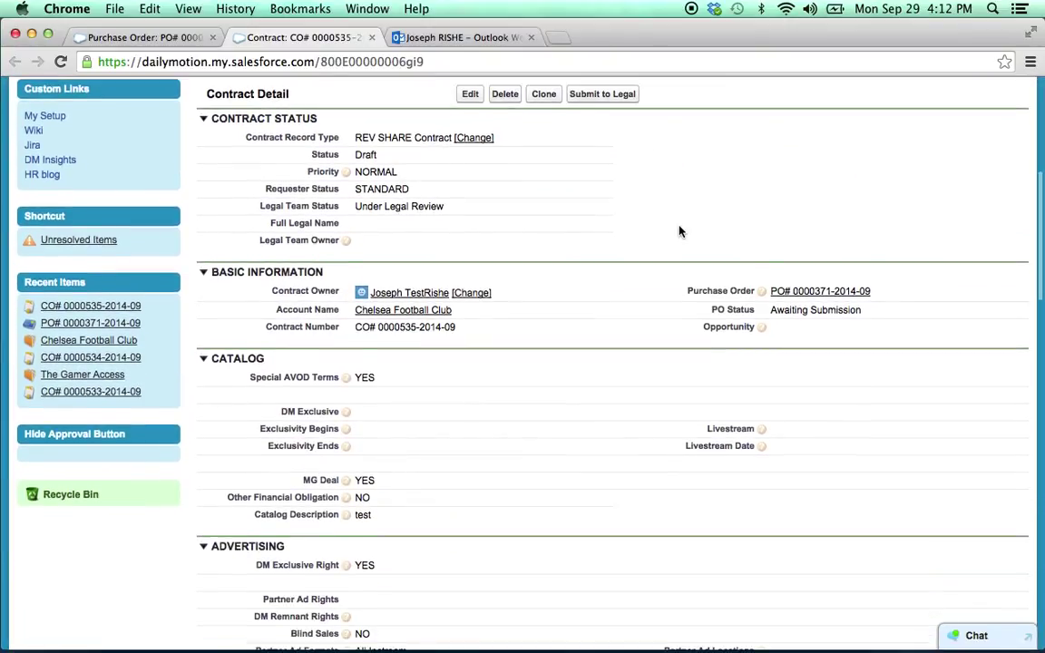
scroll(680, 230, "down", 5)
scroll(680, 232, "down", 3)
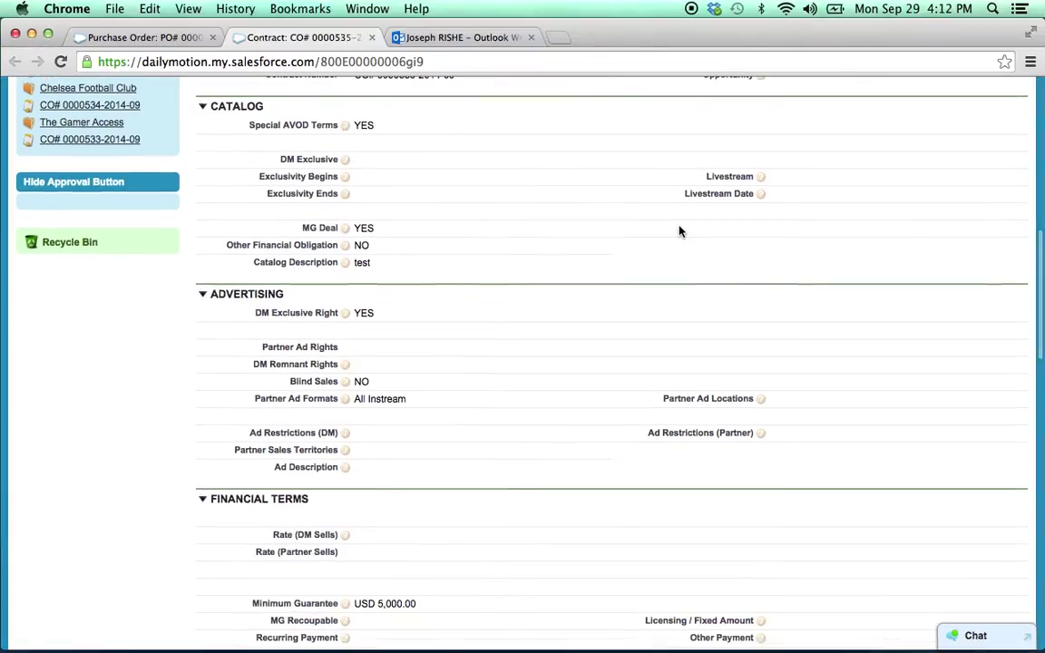
scroll(679, 232, "down", 5)
scroll(679, 231, "down", 2)
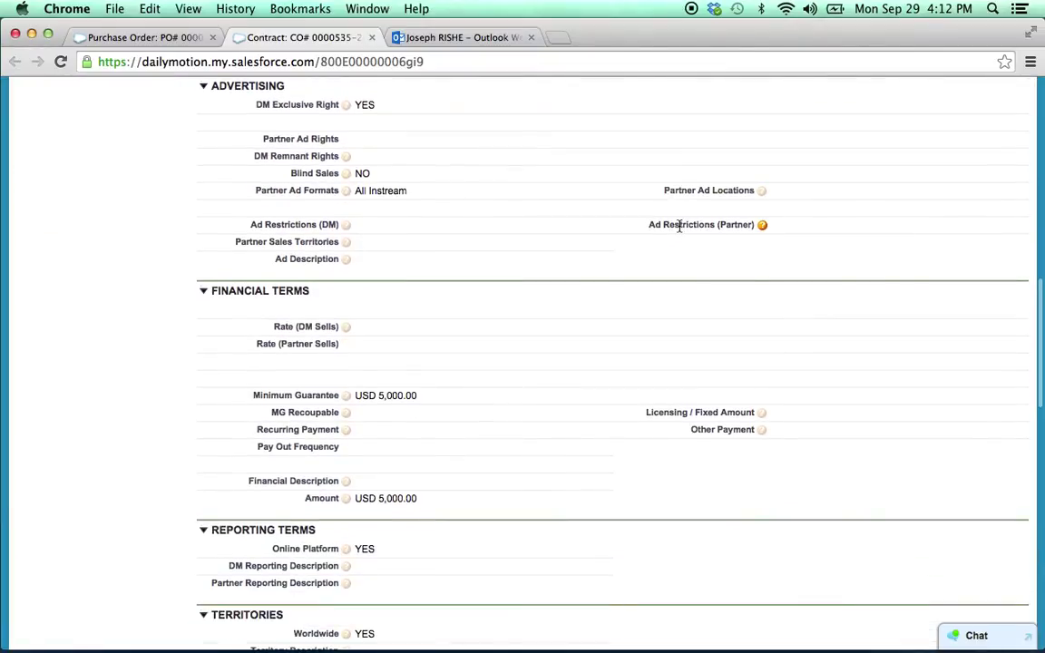
scroll(679, 226, "down", 3)
scroll(678, 227, "up", 12)
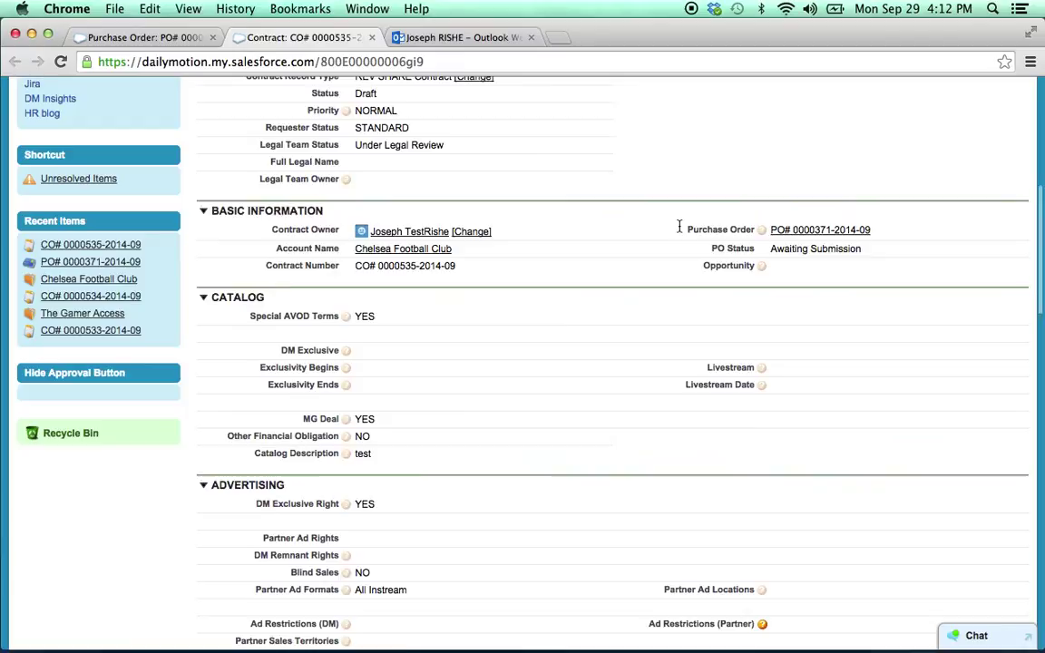
scroll(679, 227, "up", 5)
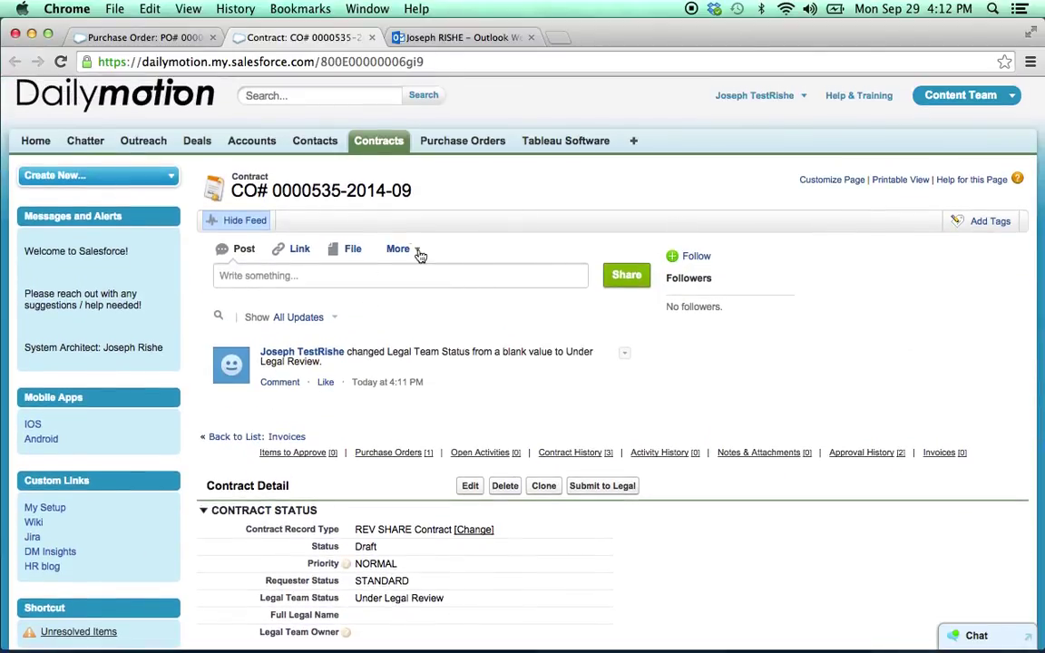
left_click(324, 277)
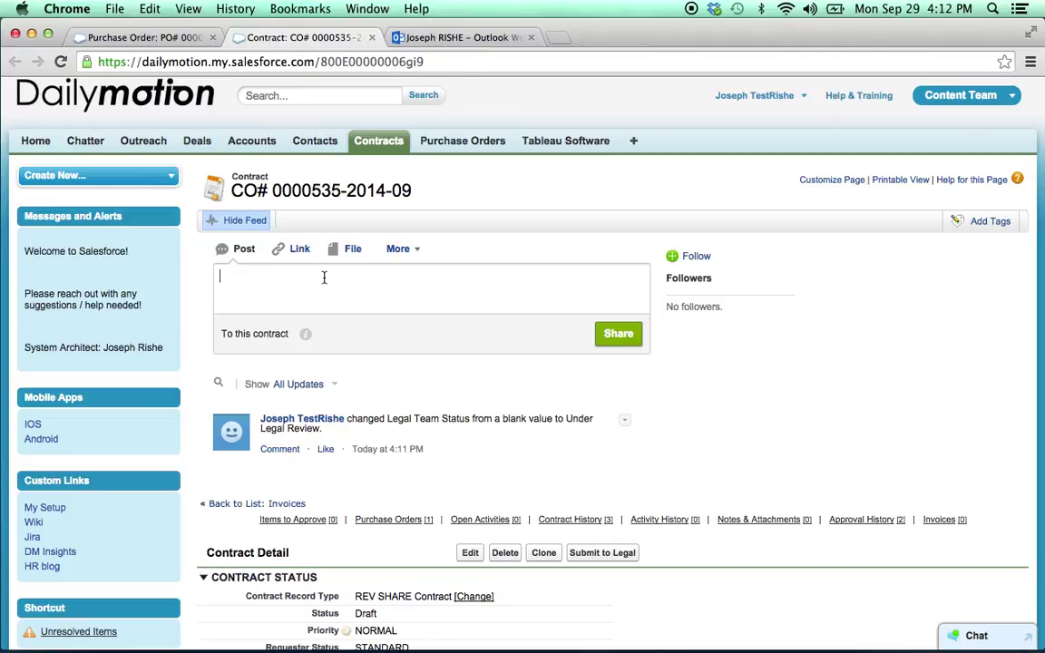
type("@maj")
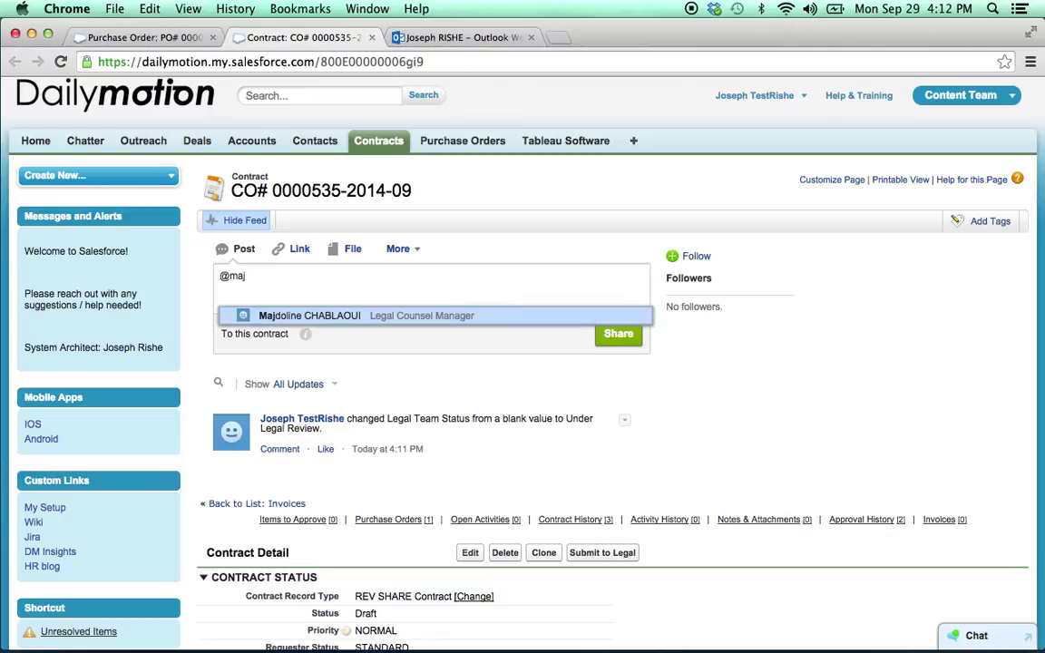
left_click(318, 316)
type("ask")
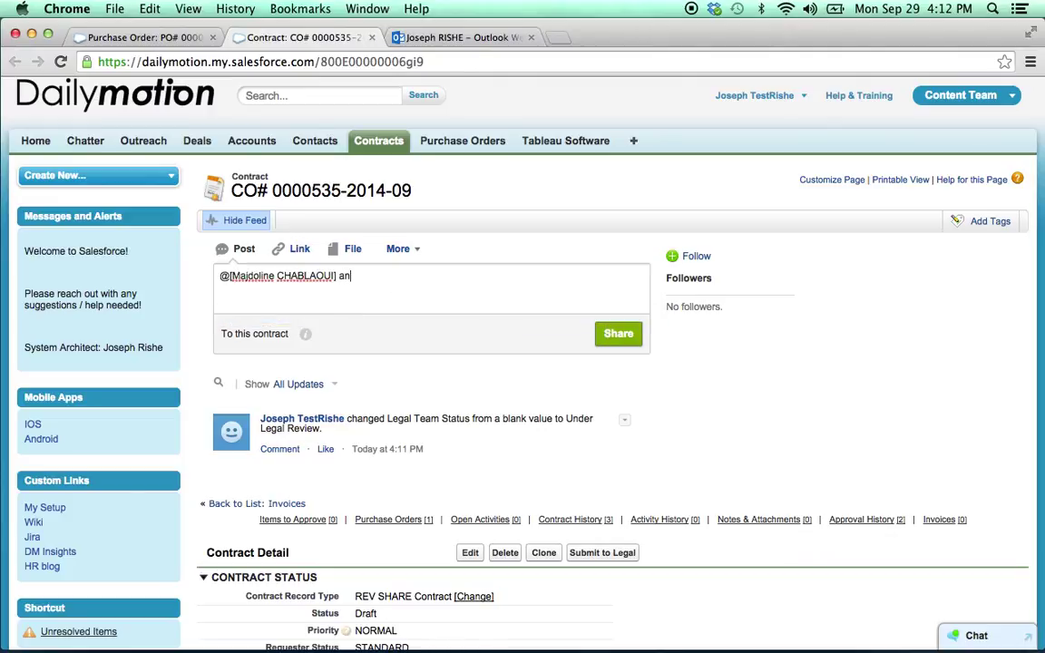
type(" quest")
key("BackSpace")
key("BackSpace")
key("BackSpace")
key("BackSpace")
key("BackSpace")
key("BackSpace")
key("BackSpace")
key("BackSpace")
key("BackSpace")
key("BackSpace")
key("BackSpace")
key("BackSpace")
key("BackSpace")
key("BackSpace")
key("BackSpace")
key("BackSpace")
key("BackSpace")
key("BackSpace")
key("BackSpace")
key("BackSpace")
key("BackSpace")
key("BackSpace")
key("BackSpace")
key("BackSpace")
key("BackSpace")
key("BackSpace")
key("BackSpace")
key("BackSpace")
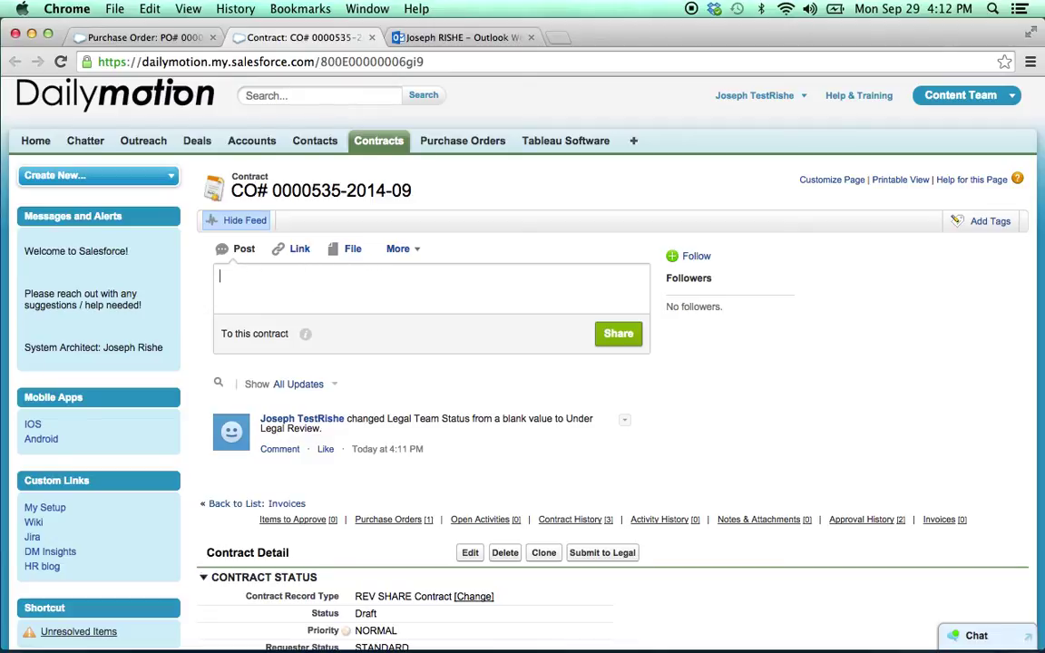
left_click(567, 191)
scroll(568, 190, "down", 3)
scroll(570, 190, "down", 4)
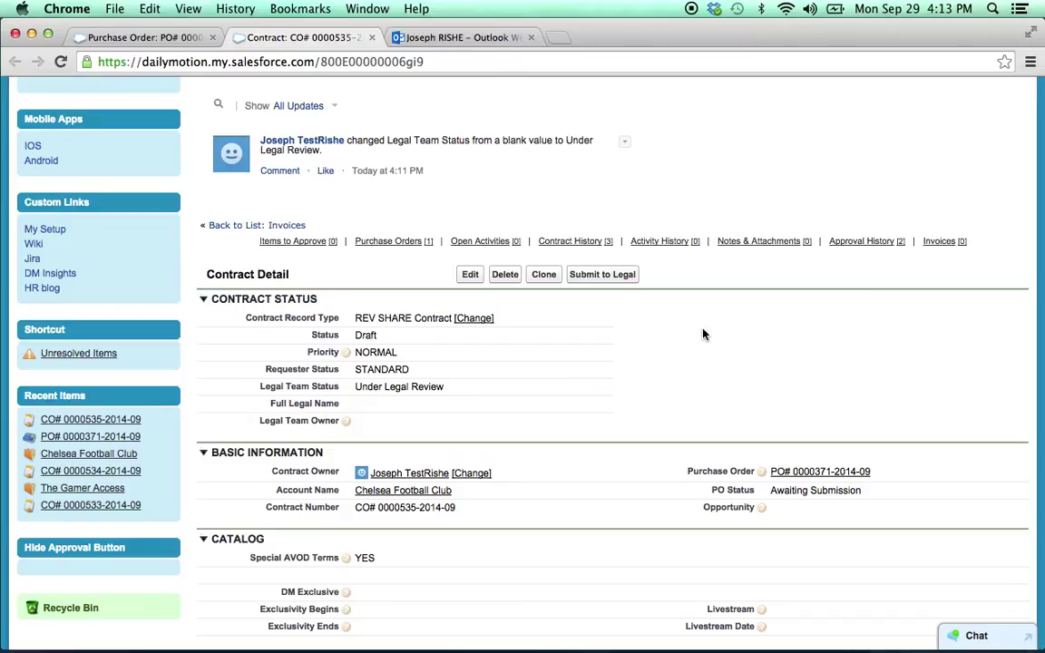
scroll(703, 335, "down", 2)
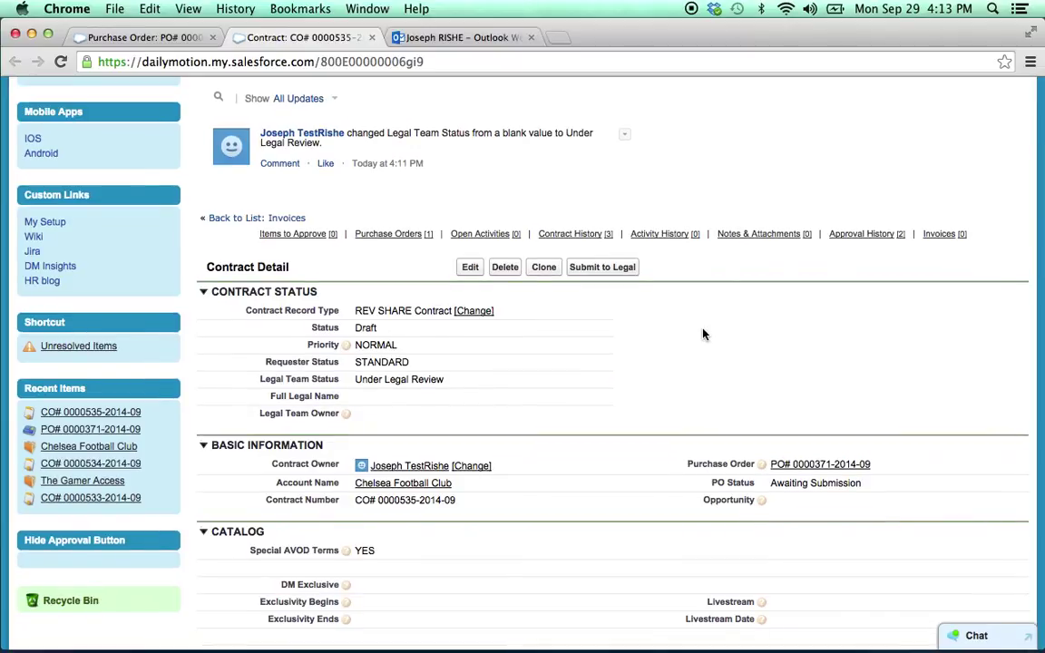
scroll(703, 335, "down", 1)
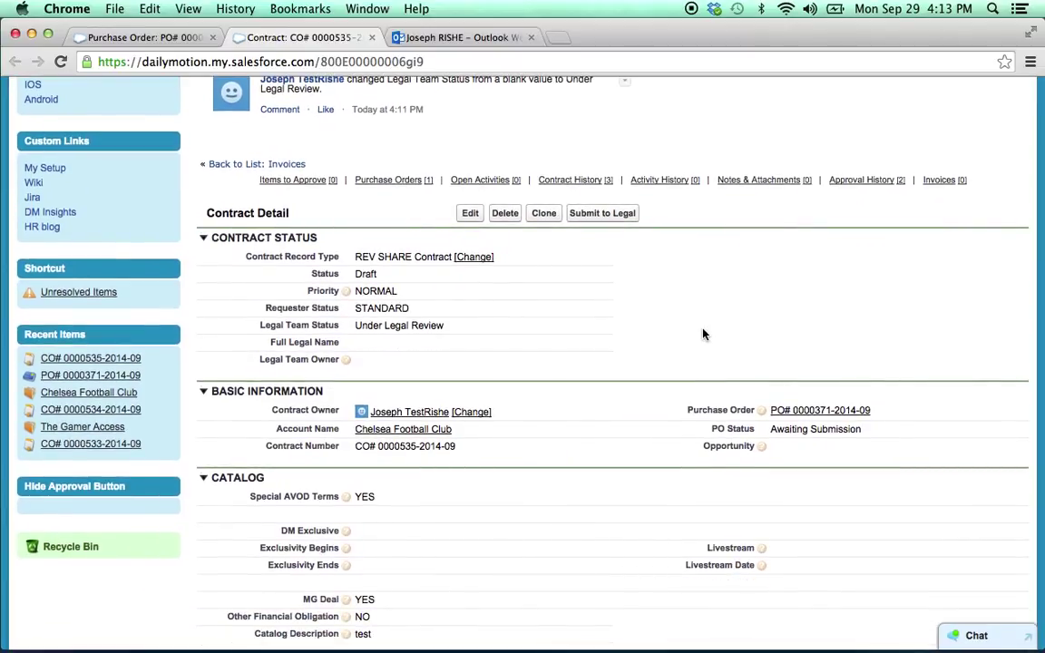
left_click(471, 214)
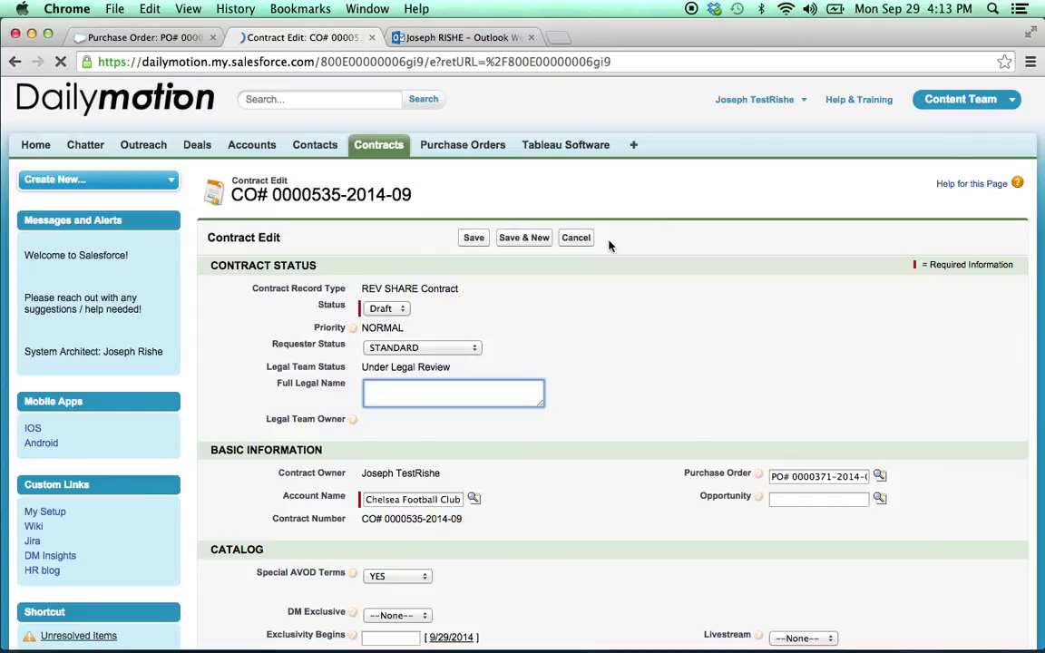
Step: Choose PARTNER SIGNED for Requester Status, cancel the edit, and go to Home
scroll(612, 242, "down", 3)
left_click(421, 297)
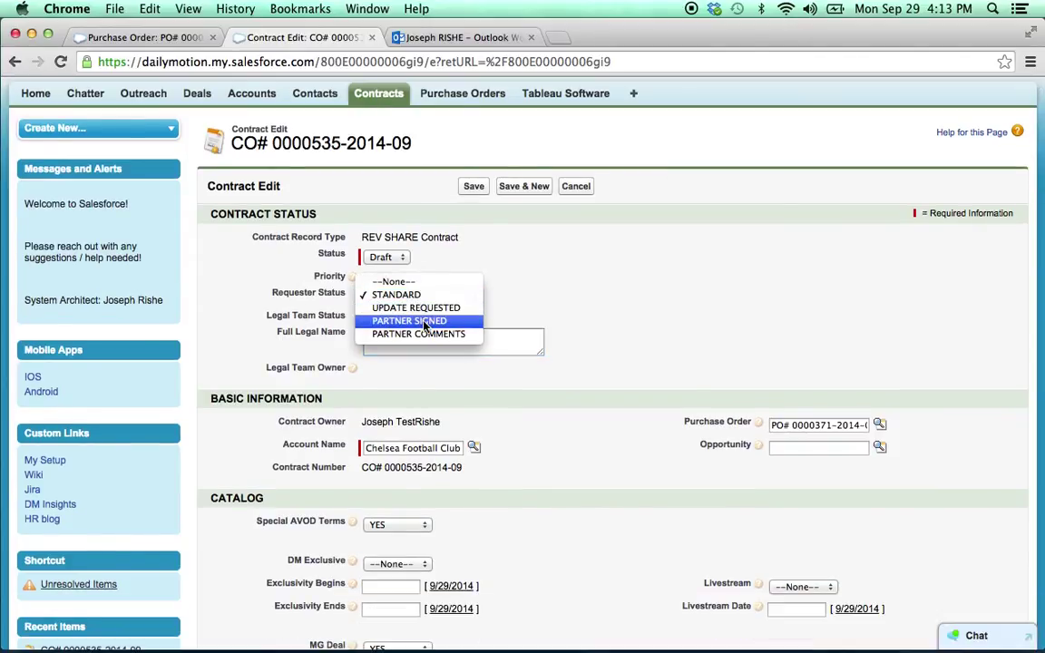
left_click(424, 322)
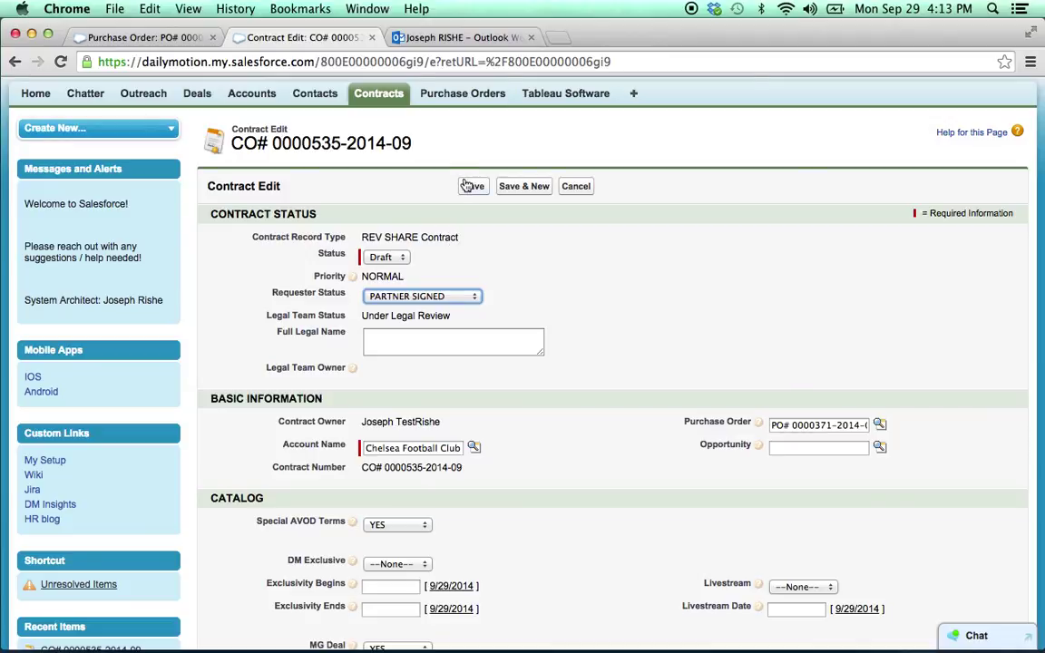
left_click(569, 187)
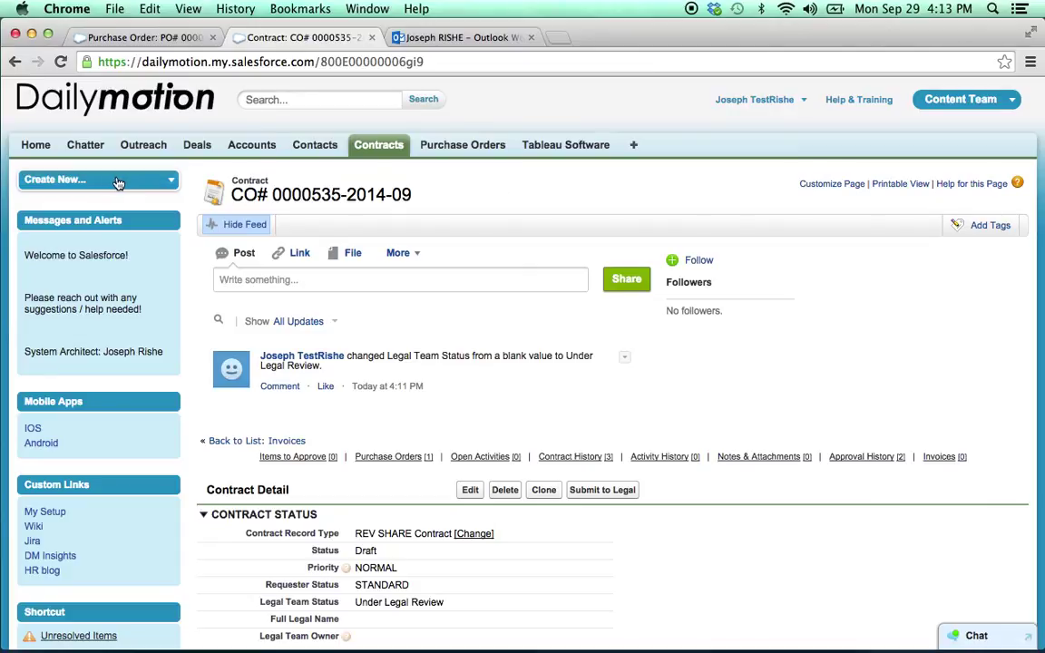
left_click(38, 143)
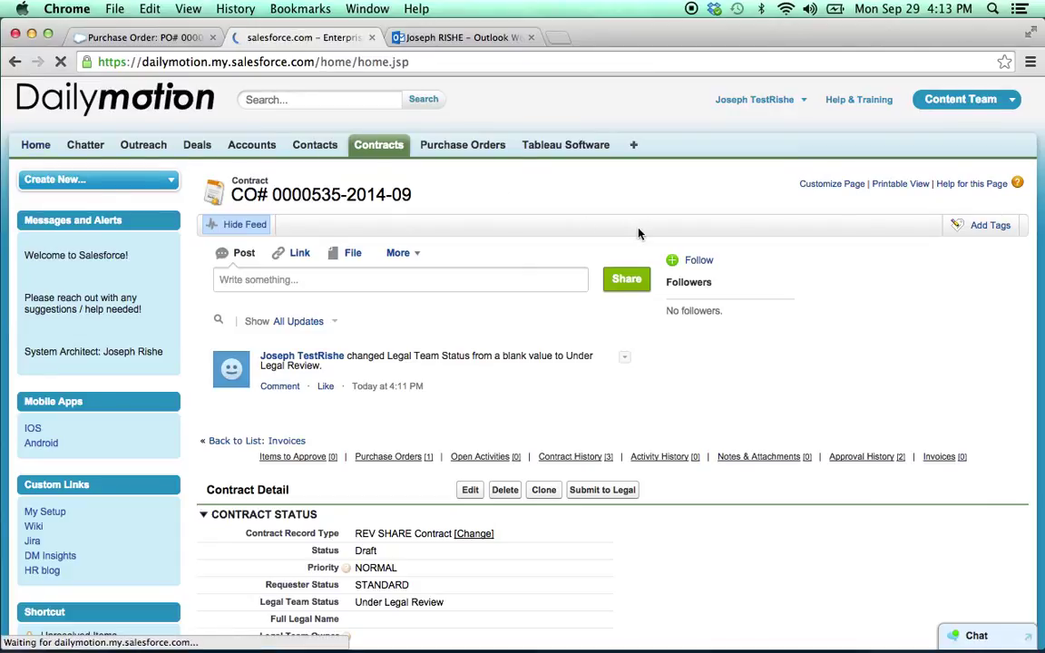